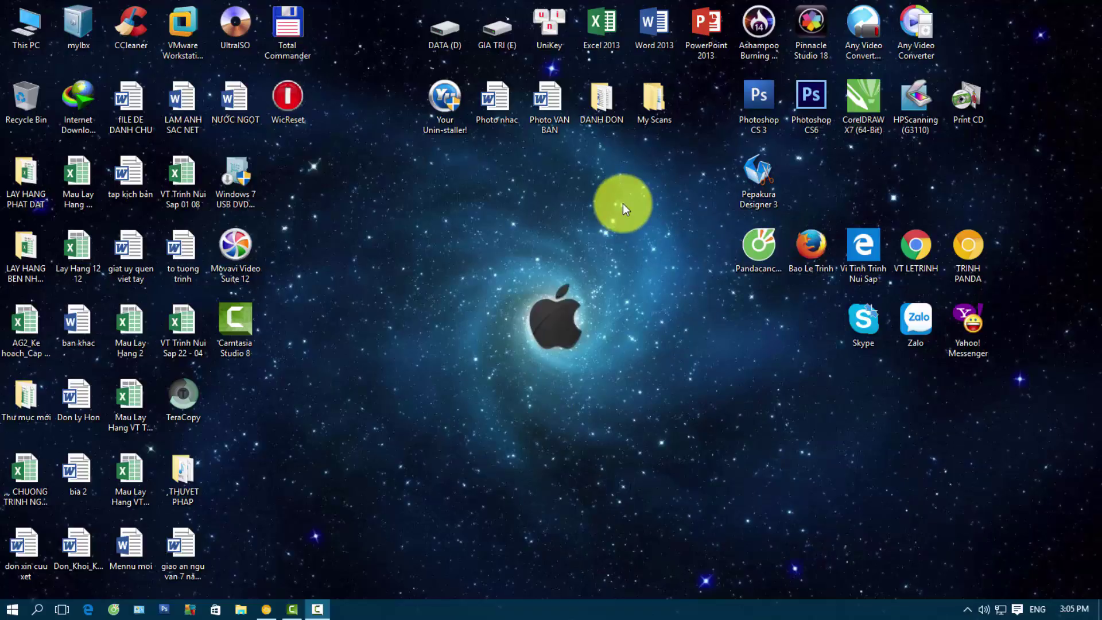
- Open the Dowload folder on the DATA (D:) drive
double_click(27, 26)
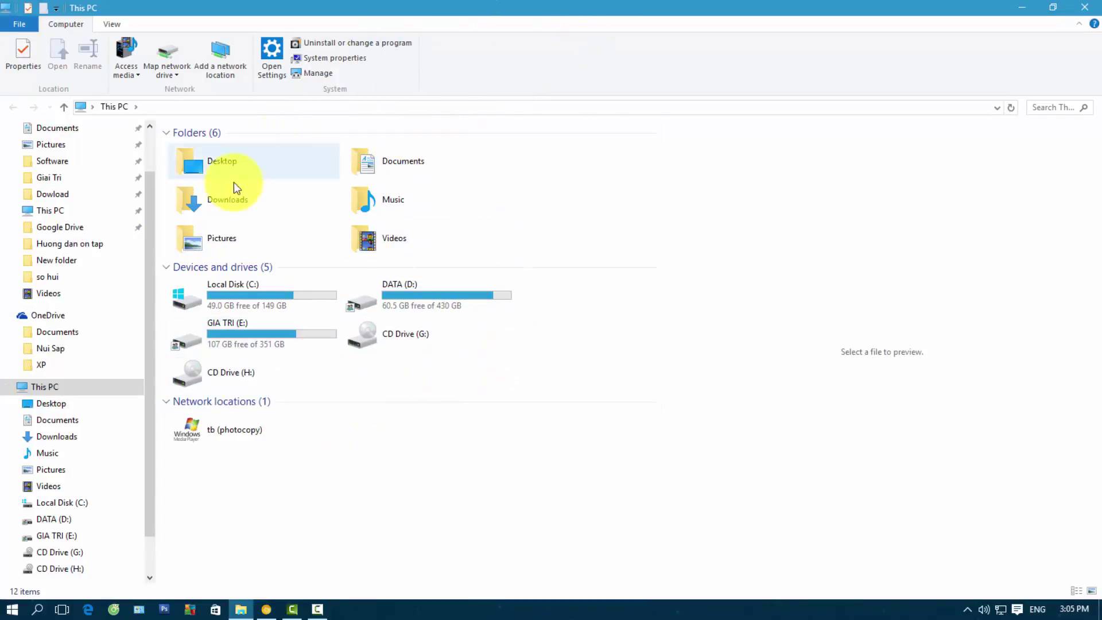
scroll(152, 175, "up", 2)
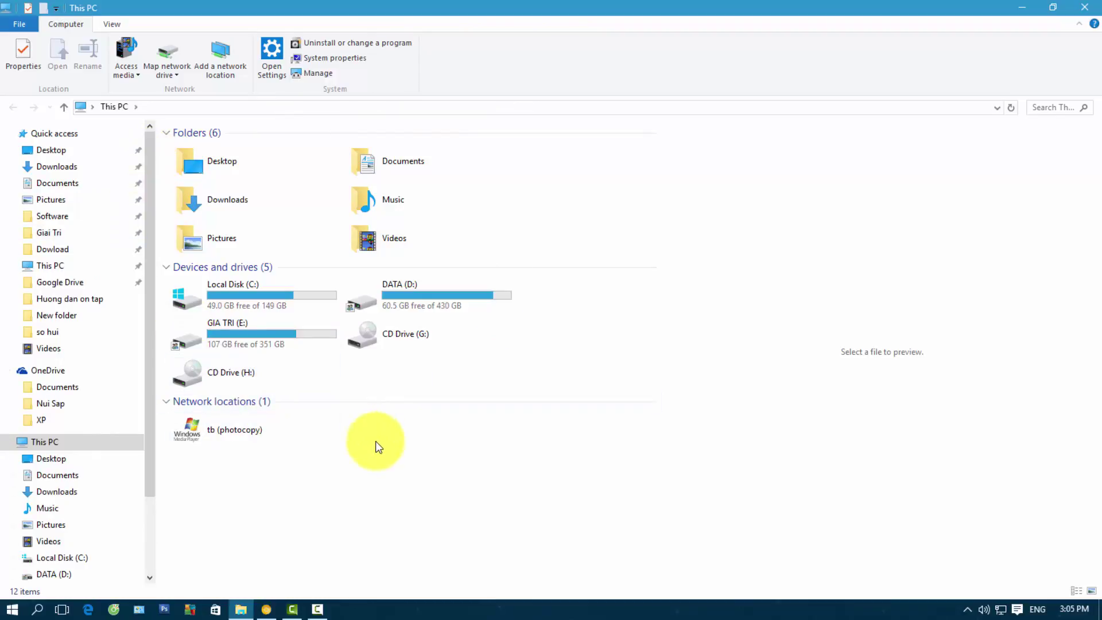
double_click(421, 310)
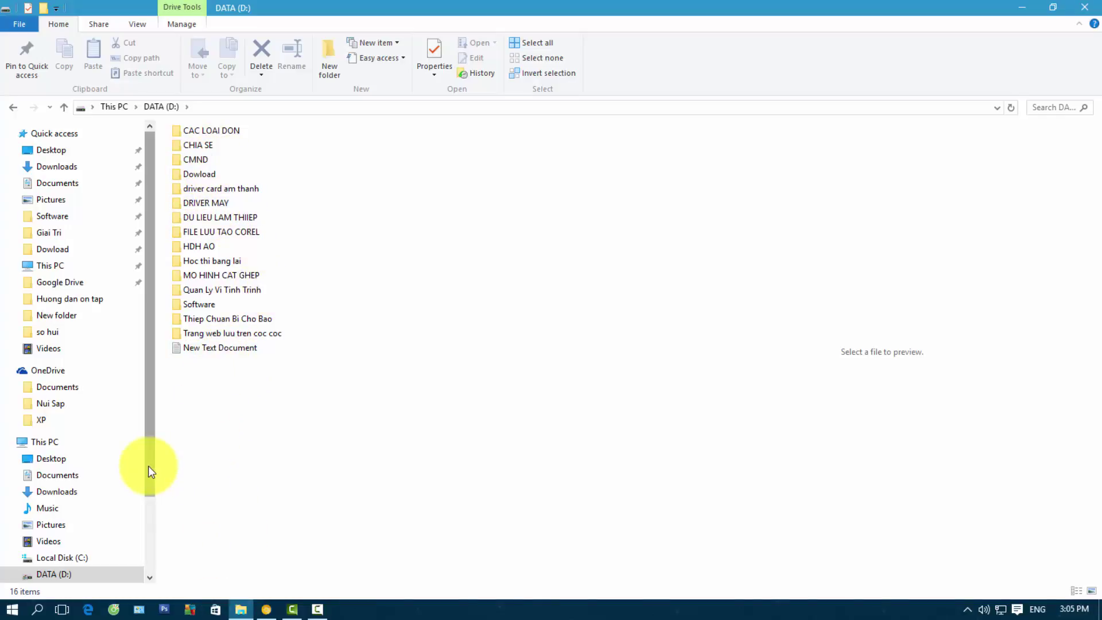
left_click_drag(151, 474, 159, 531)
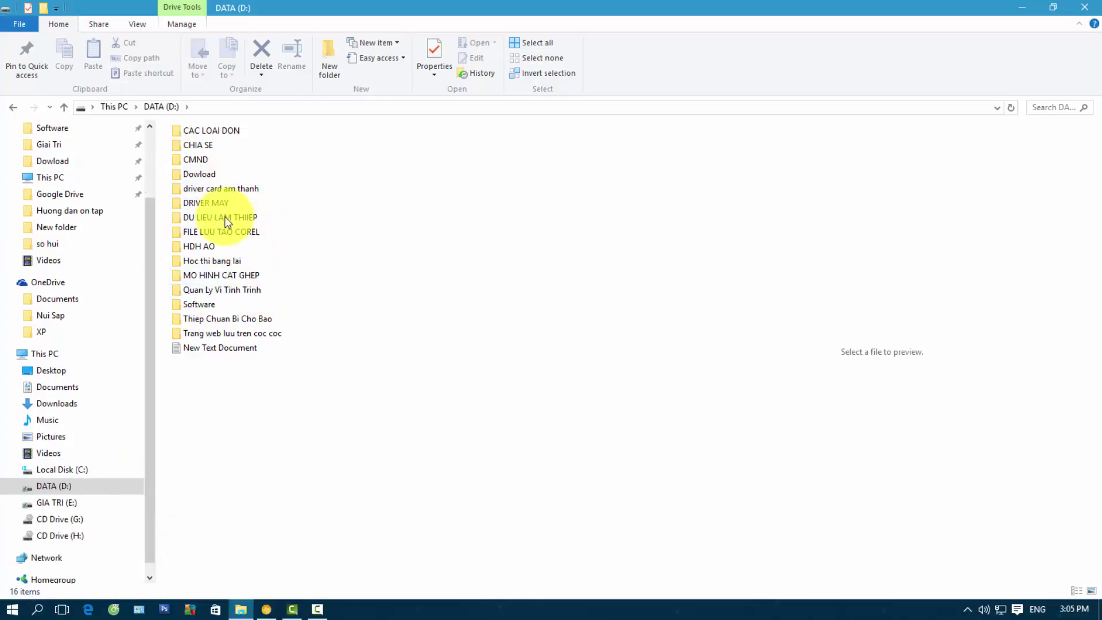
left_click(213, 175)
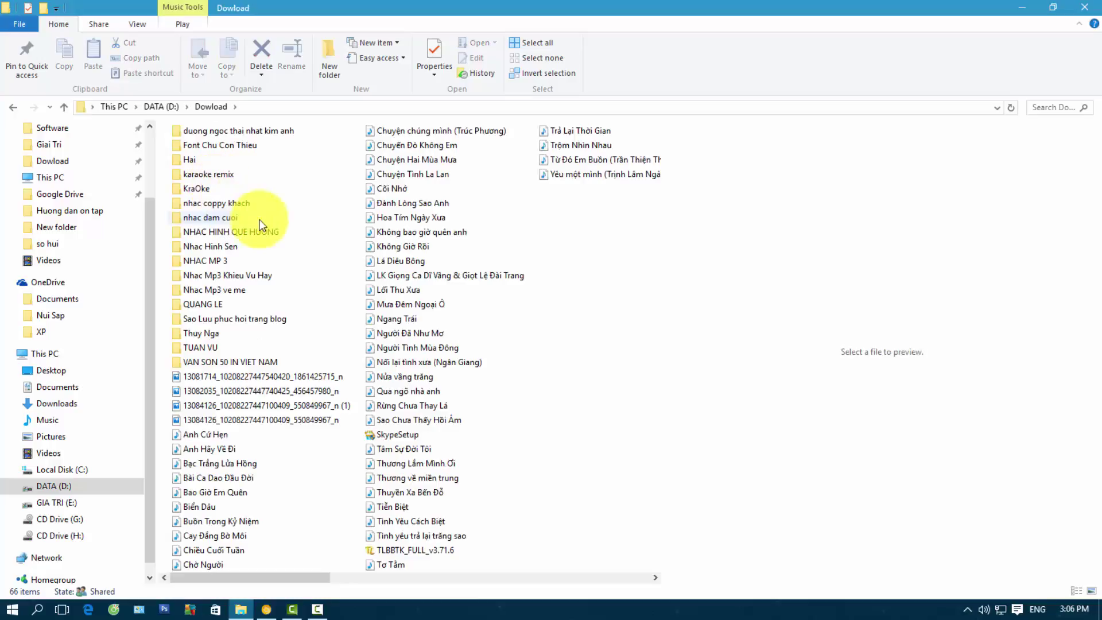
- Delete the SkypeSetup and TLBBTK_FULL_v3.71.6 installer files from the Dowload folder
left_click(421, 434)
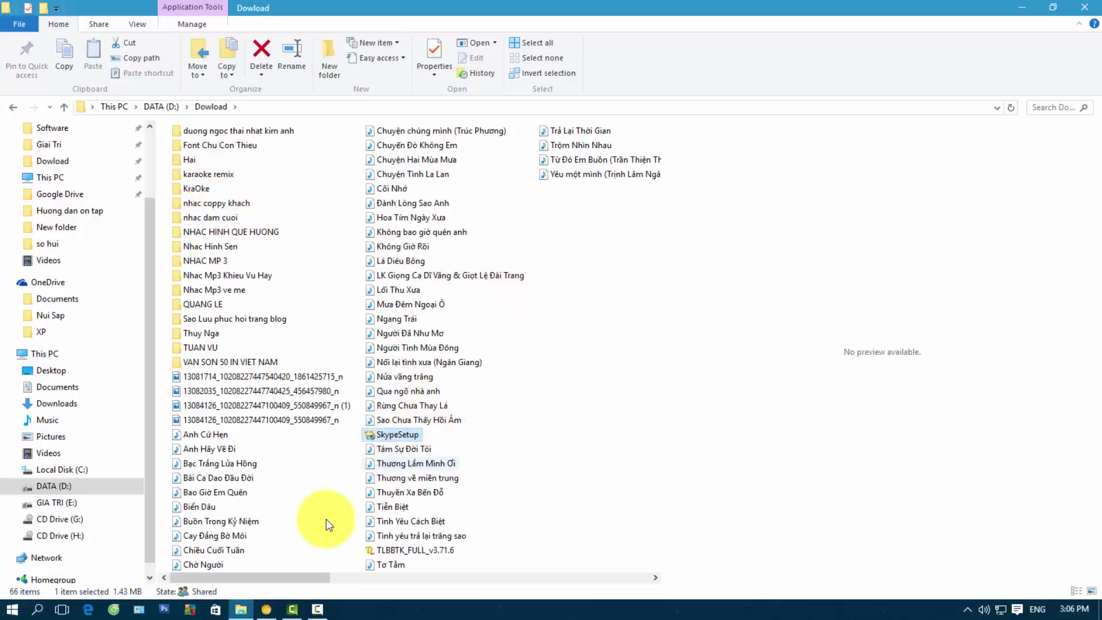
left_click(357, 555, "ctrl")
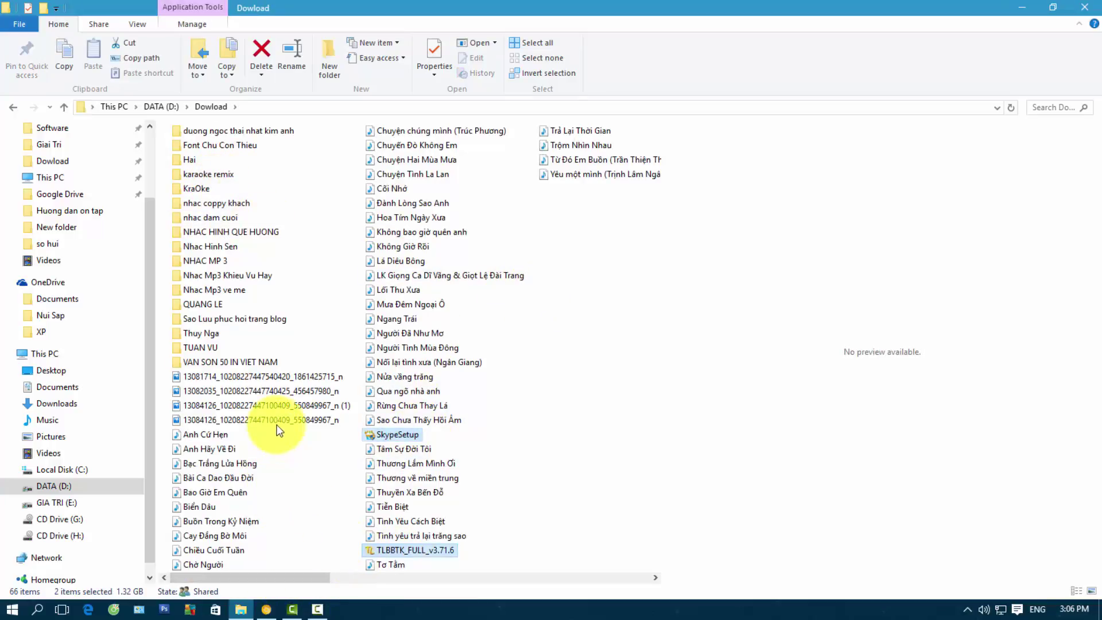
key("Delete")
left_click(310, 377)
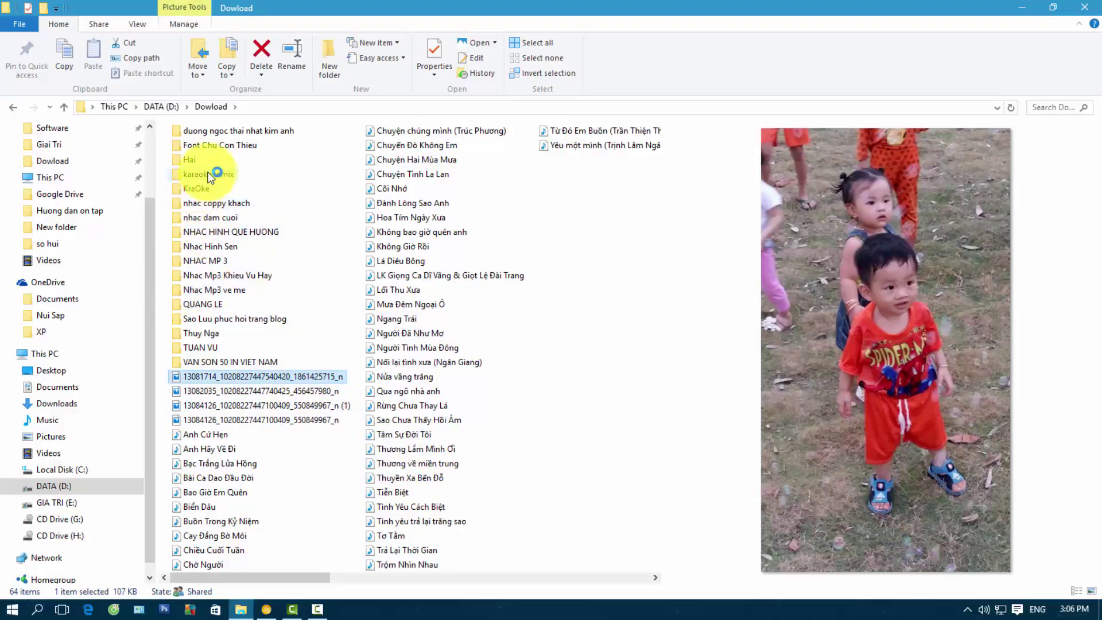
- Delete the Documents subfolder and the Word document from the Downloads folder under This PC
left_click(91, 468)
left_click(55, 404)
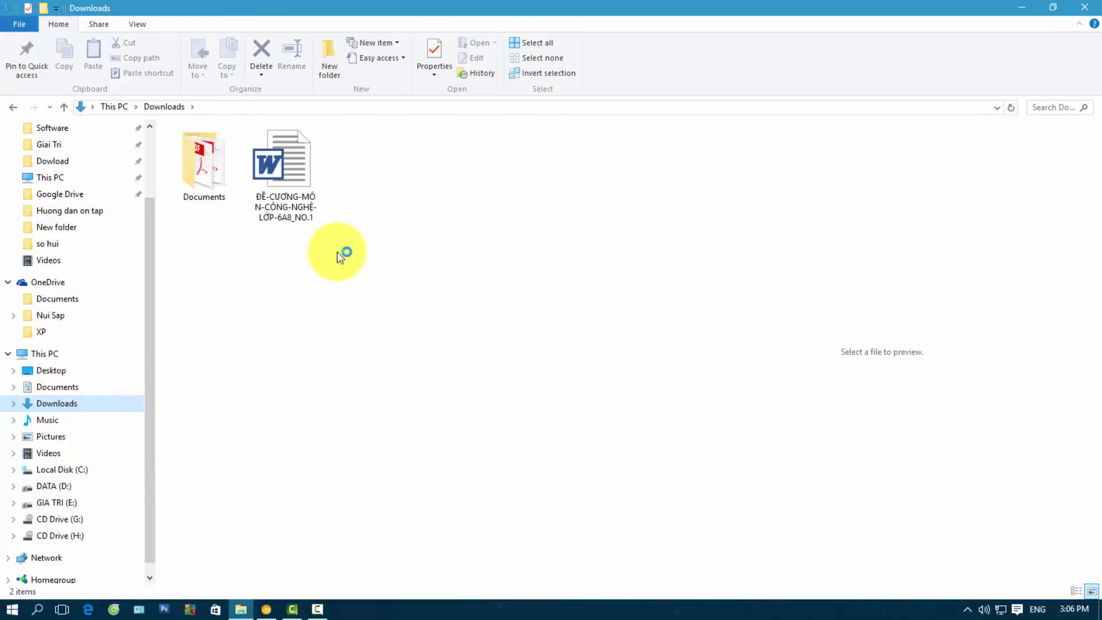
left_click_drag(337, 256, 185, 181)
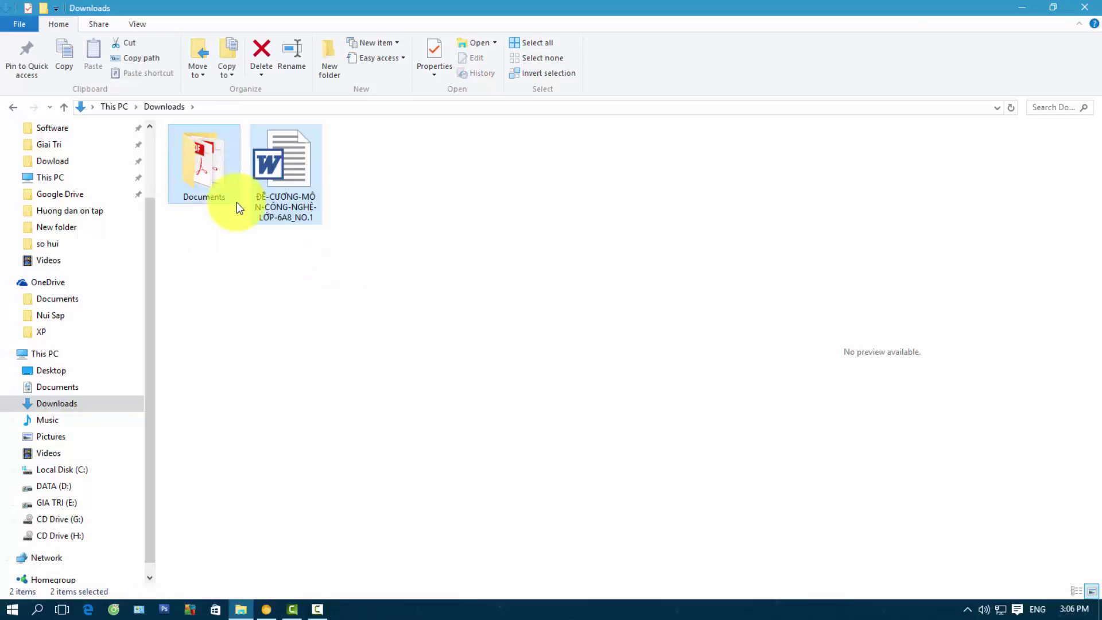
key("Delete")
left_click(81, 388)
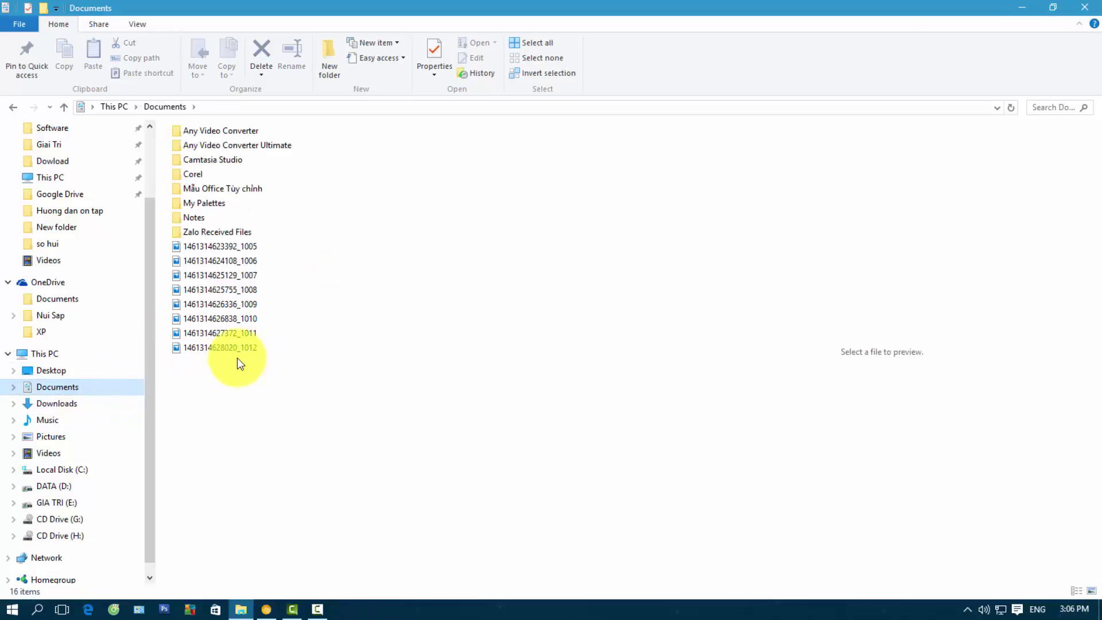
left_click(233, 348)
left_click(241, 248, "shift")
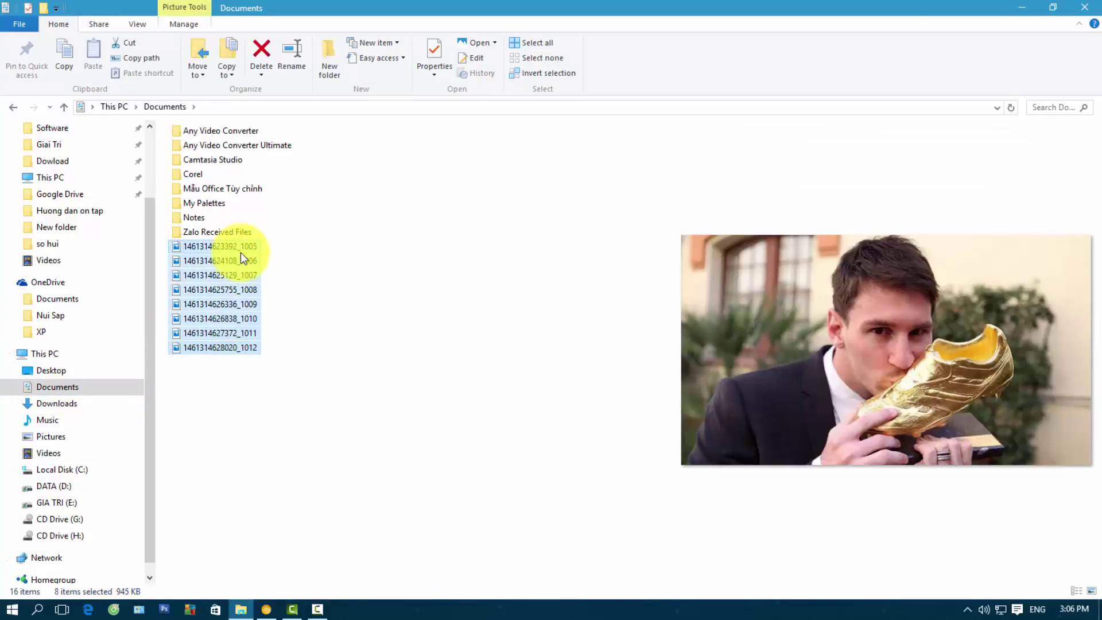
key("Delete")
- Delete all remaining subfolders in Documents, from Any Video Converter to Zalo Received Files, and return to the desktop
left_click(206, 234)
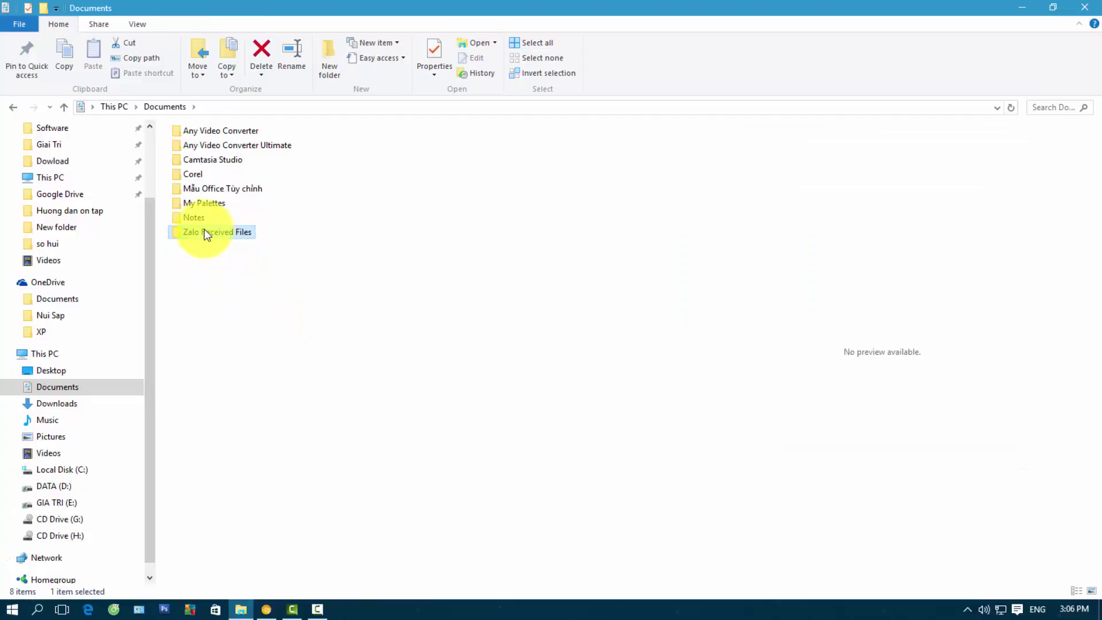
left_click_drag(243, 313, 161, 135)
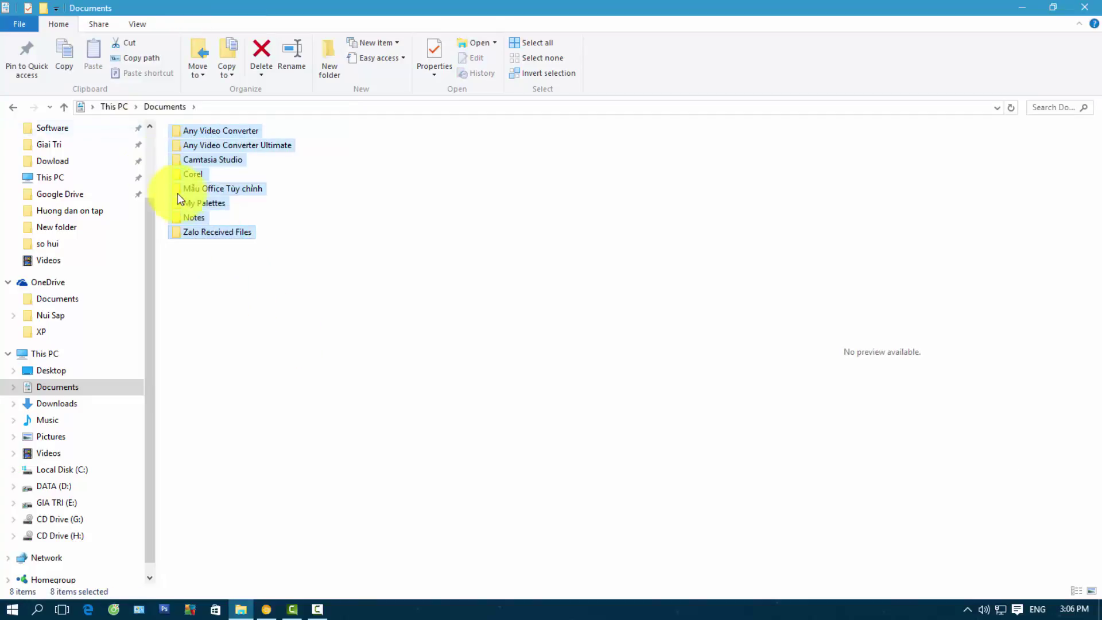
key("Delete")
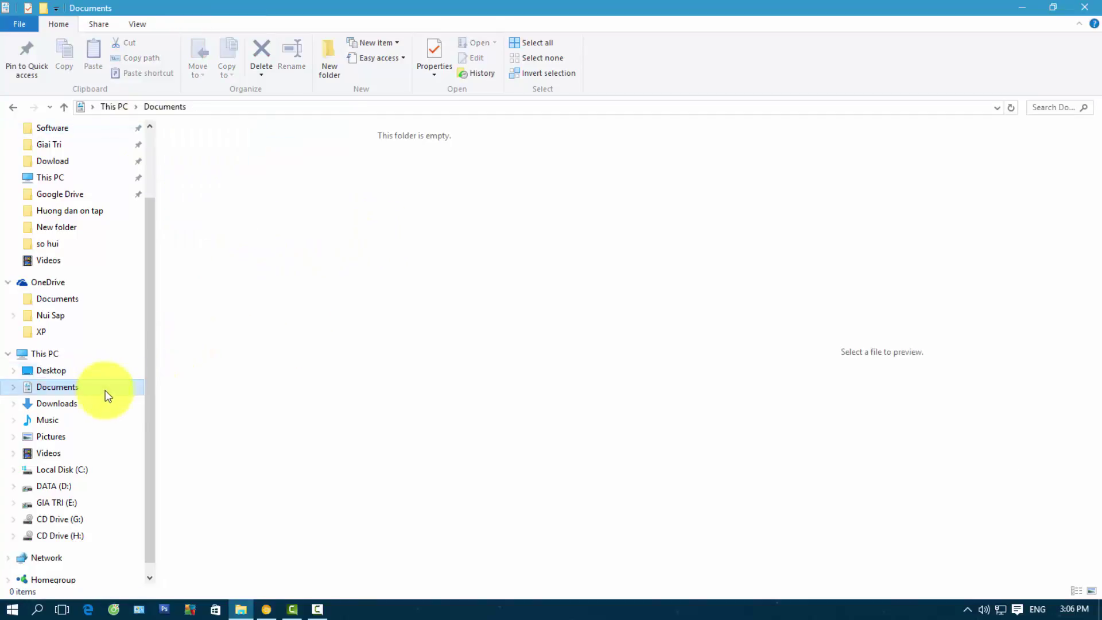
left_click(1030, 6)
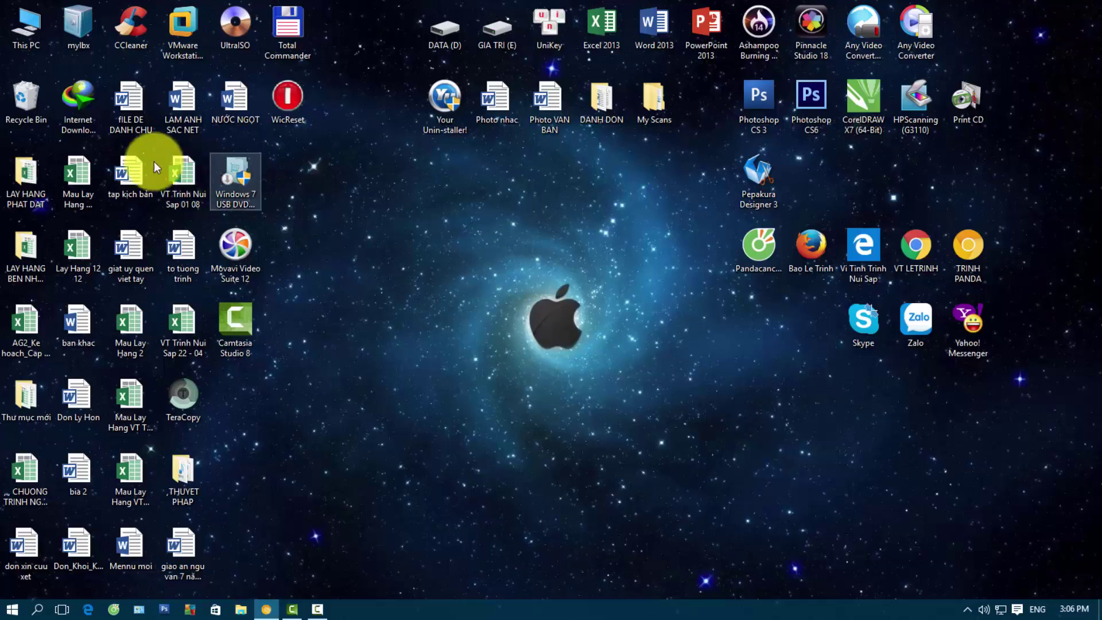
- Empty the Recycle Bin, permanently deleting its contents
right_click(35, 102)
left_click(74, 115)
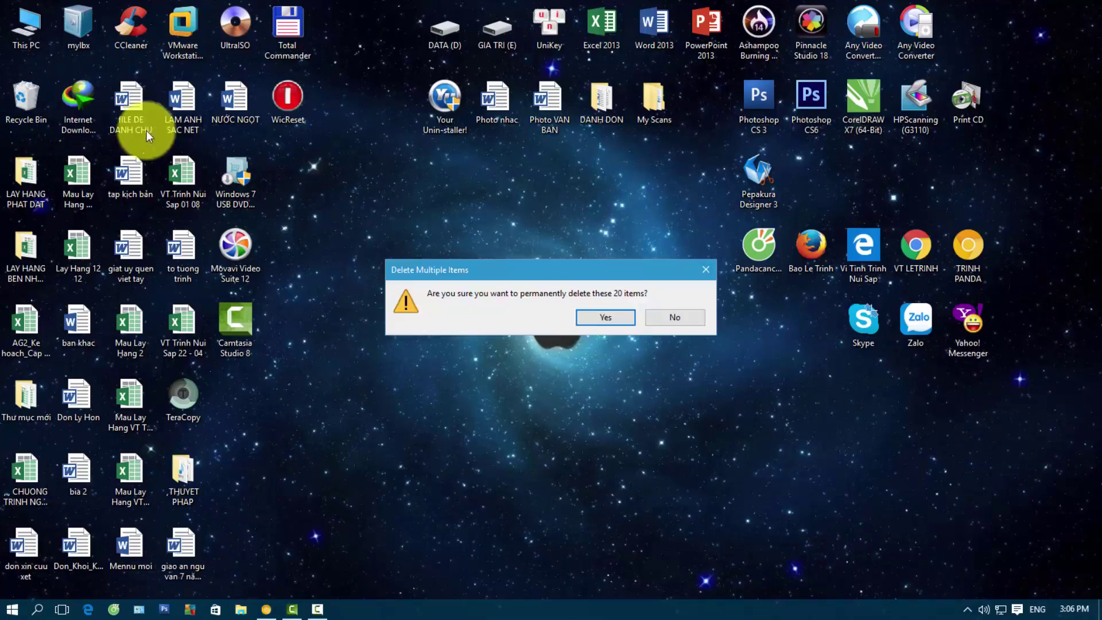
left_click(613, 315)
left_click(545, 313)
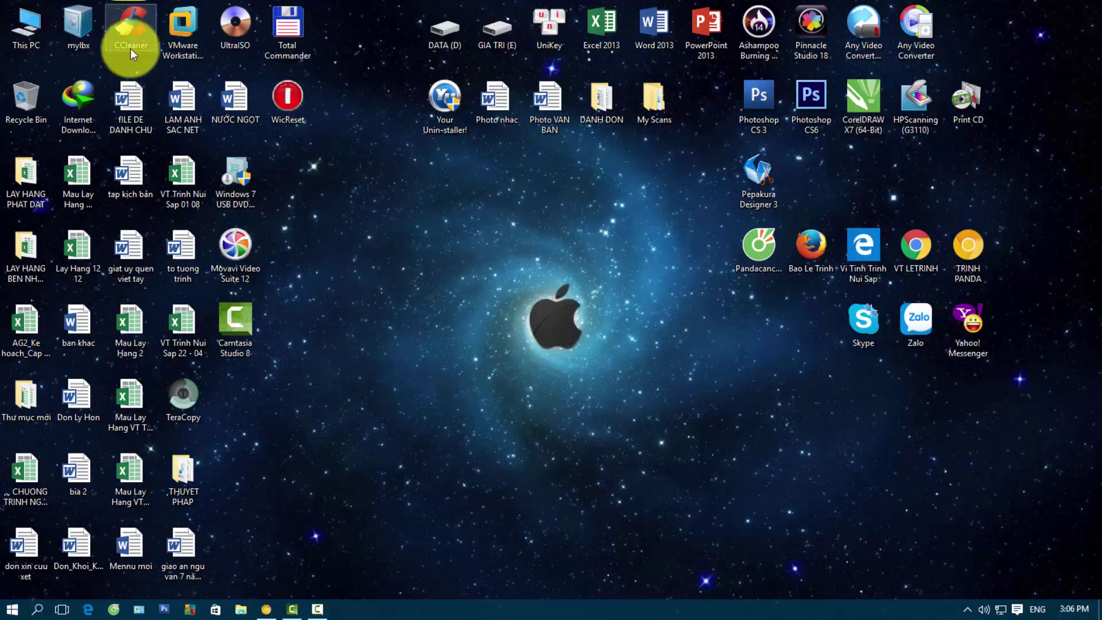
- Start CCleaner, move its window to the middle of the desktop and analyze the system for junk files
double_click(143, 36)
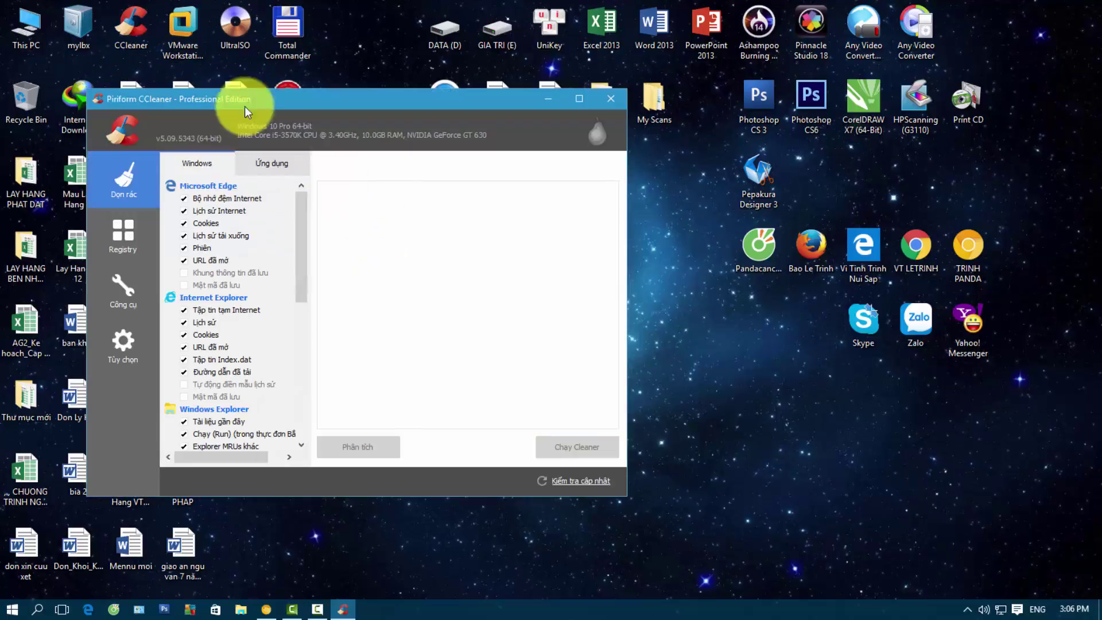
left_click_drag(314, 103, 436, 126)
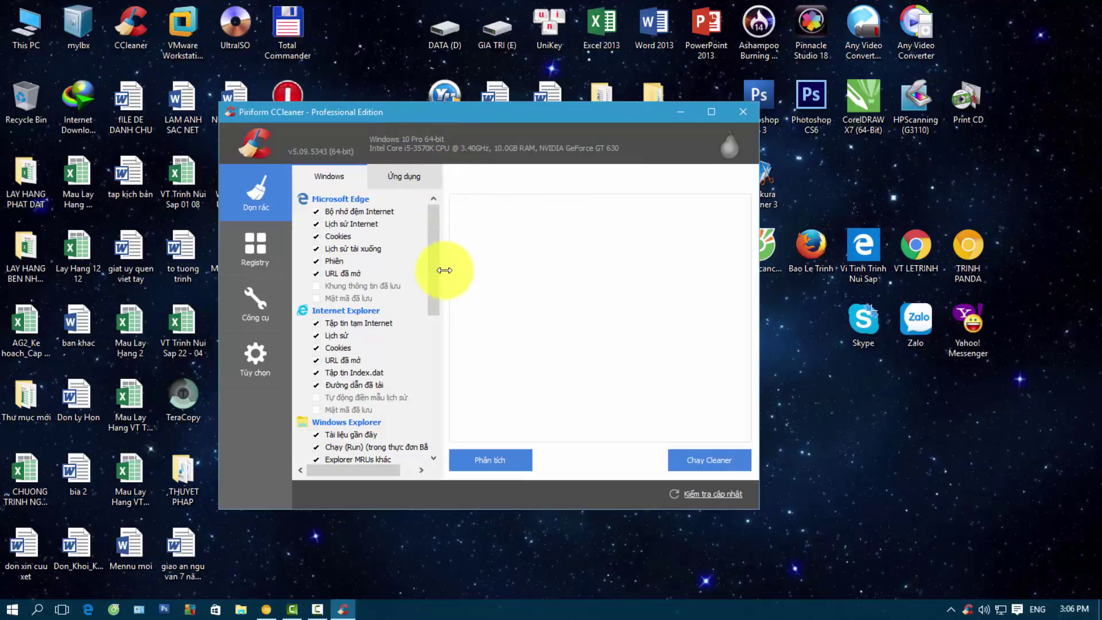
left_click_drag(504, 109, 576, 147)
left_click(575, 497)
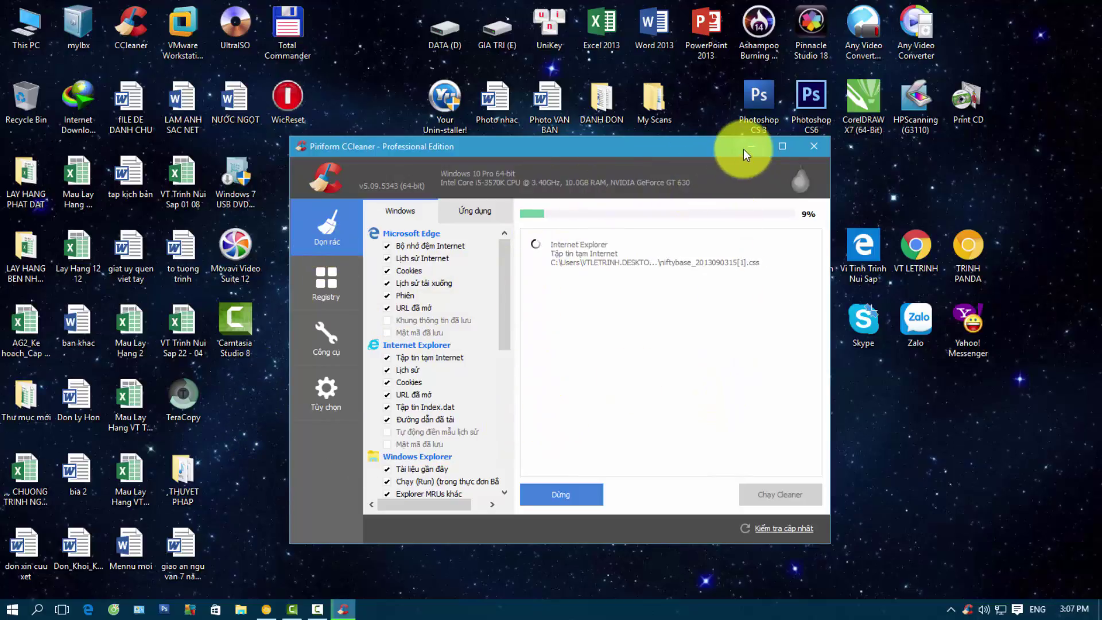
- Open the Prefetch folder inside the Windows folder on Local Disk (C:) in File Explorer
double_click(41, 31)
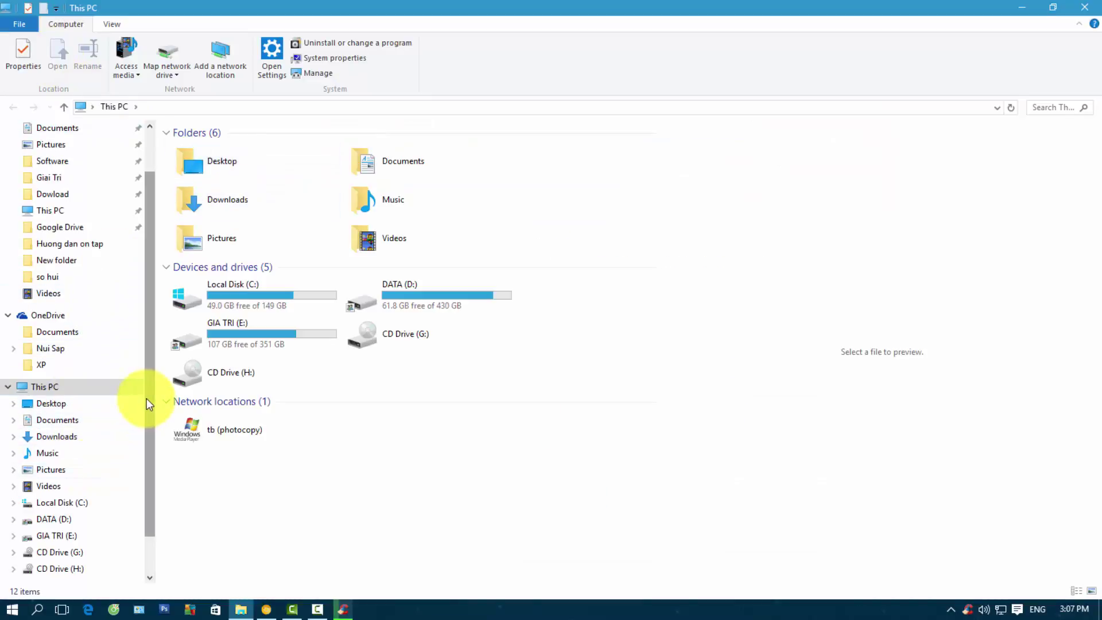
left_click(12, 503)
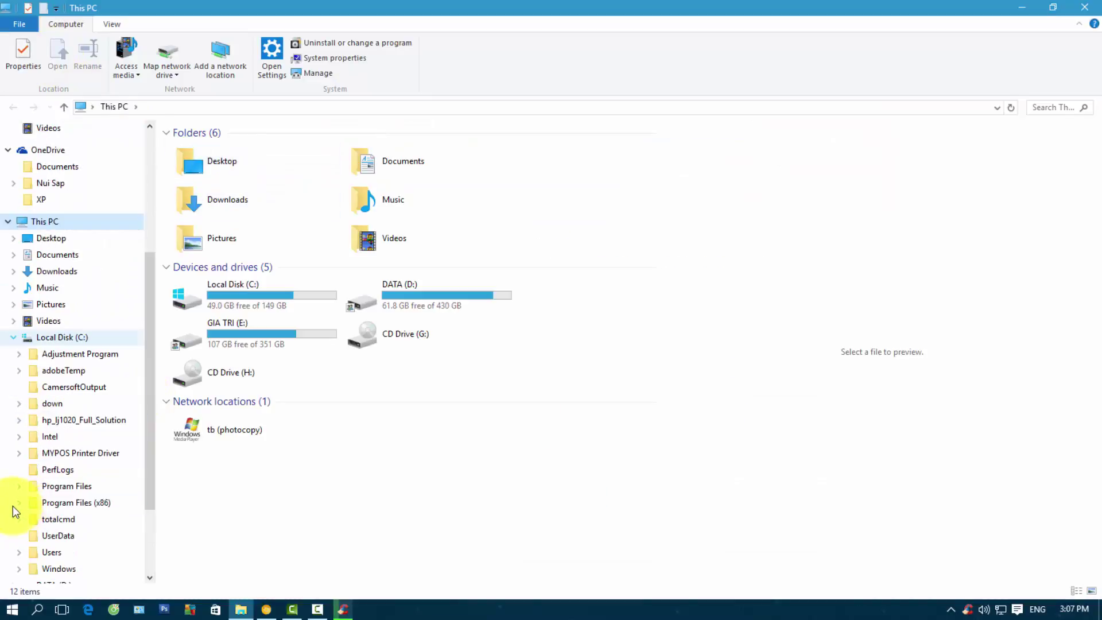
scroll(148, 376, "down", 3)
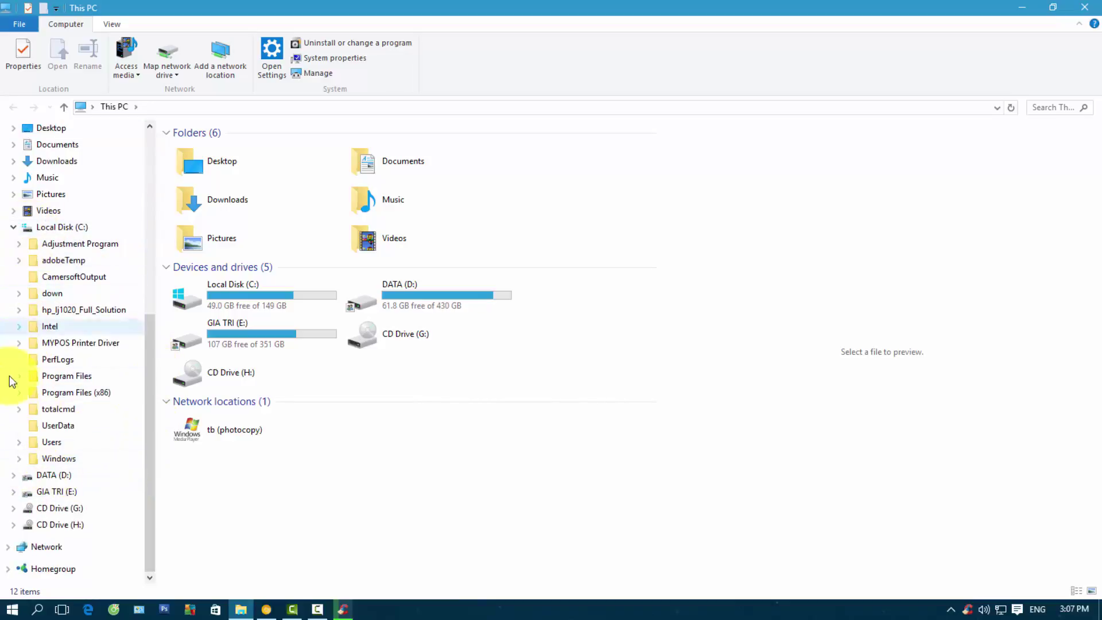
left_click(19, 458)
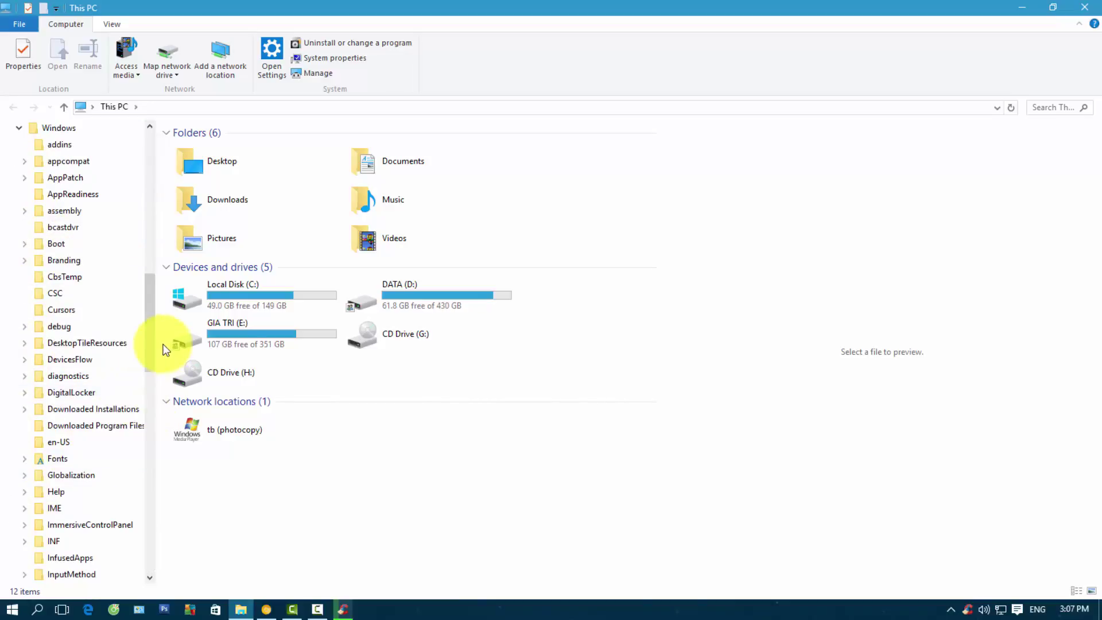
left_click_drag(153, 345, 154, 423)
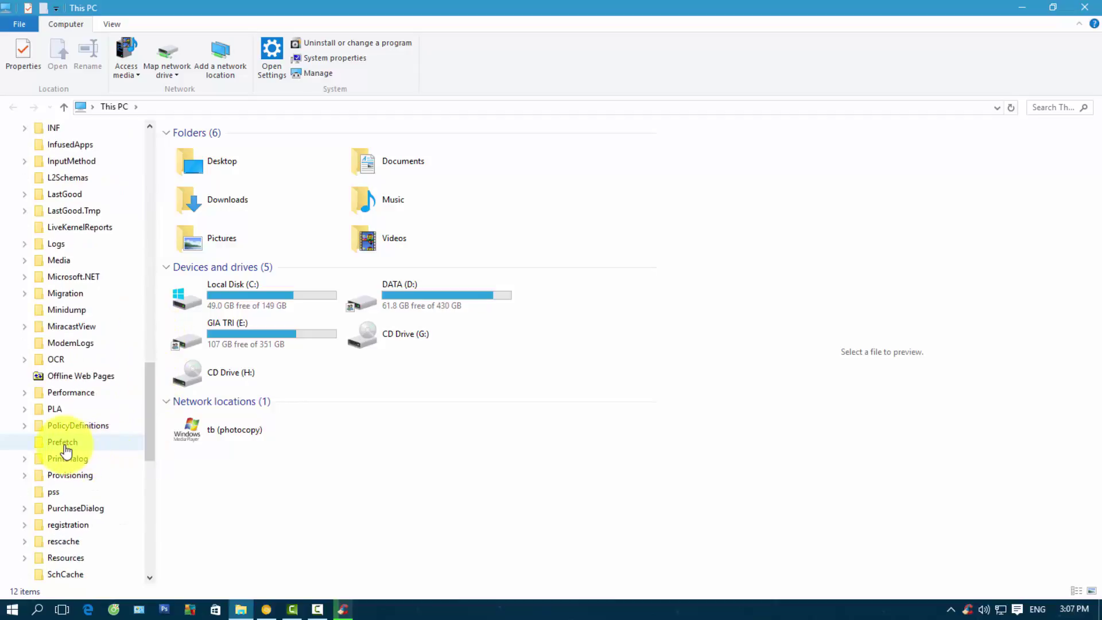
left_click(65, 444)
left_click(560, 325)
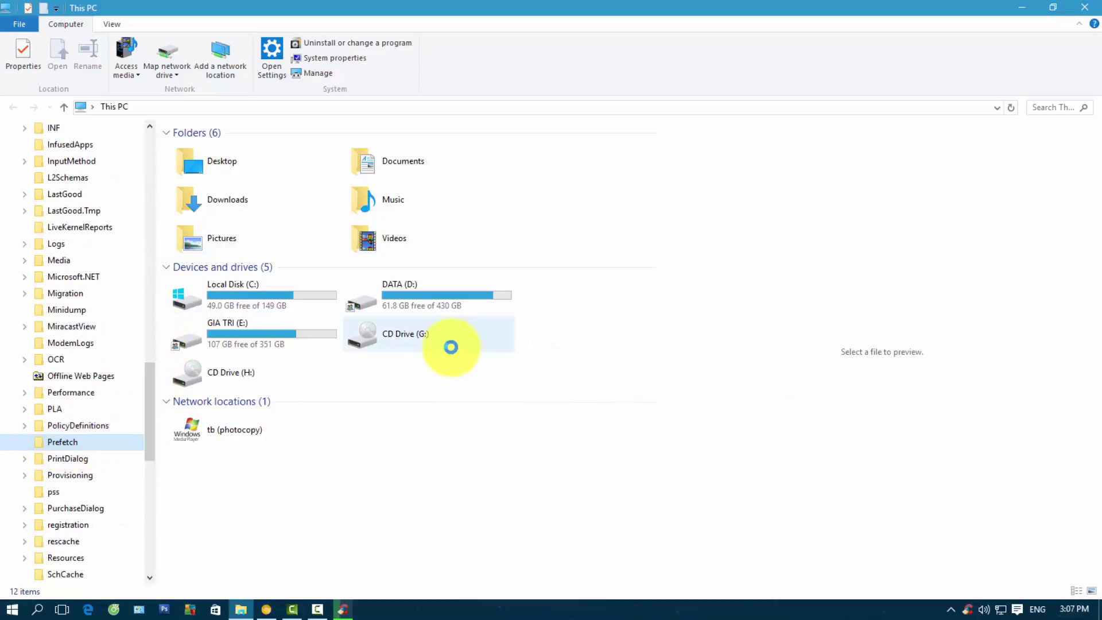
left_click_drag(654, 165, 649, 135)
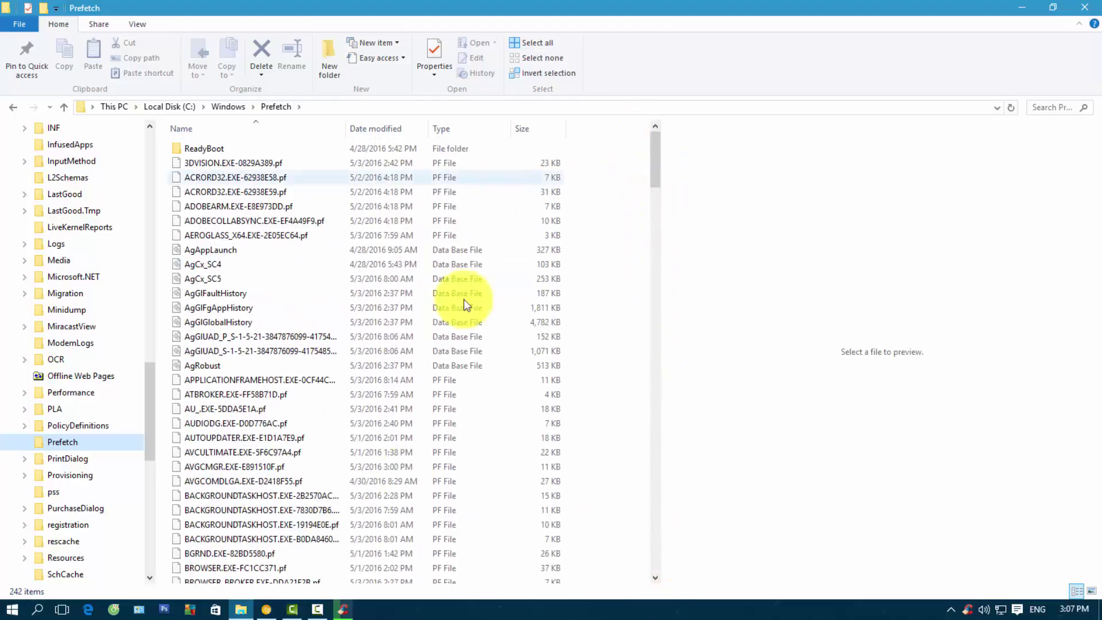
- Delete all items in the Prefetch folder, skipping the file that is in use
left_click(372, 339)
key("ctrl+a")
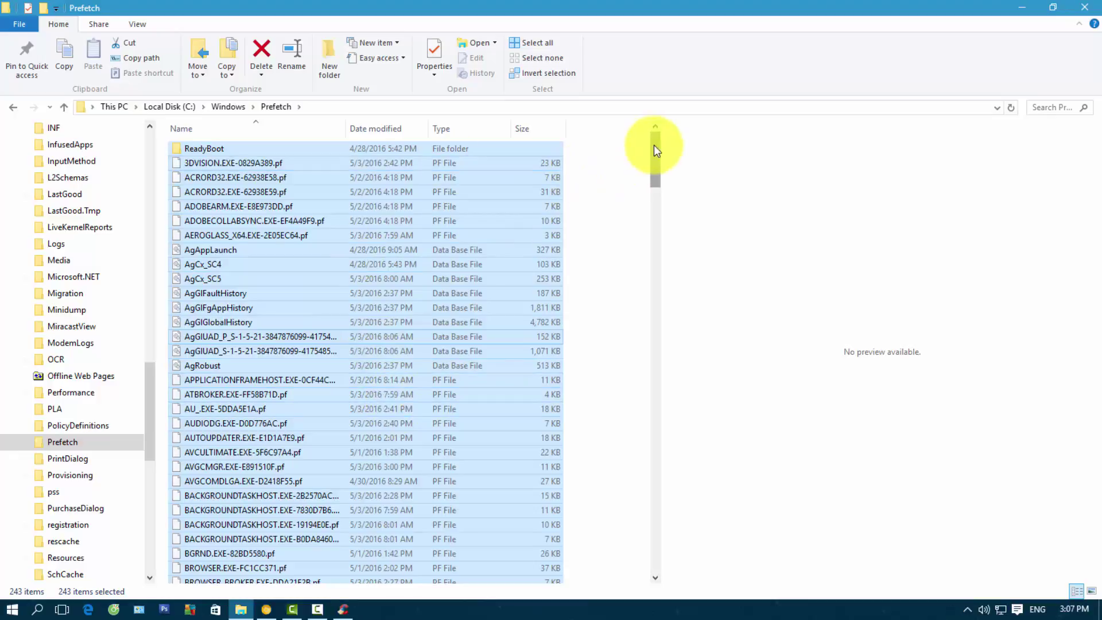
left_click_drag(660, 152, 661, 510)
left_click_drag(652, 553, 700, 143)
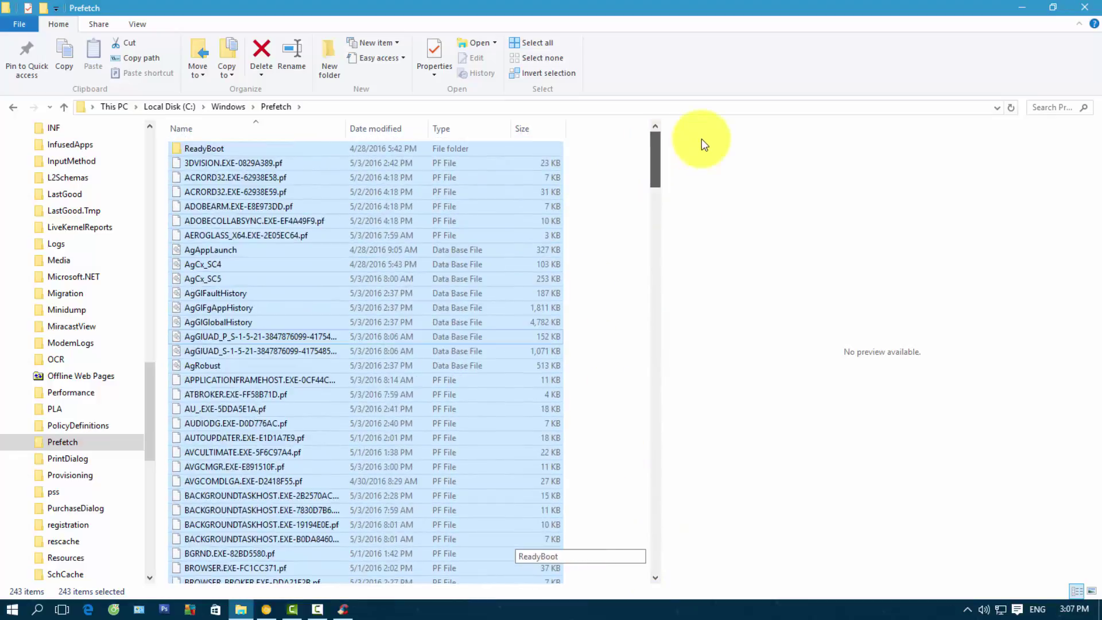
key("Delete")
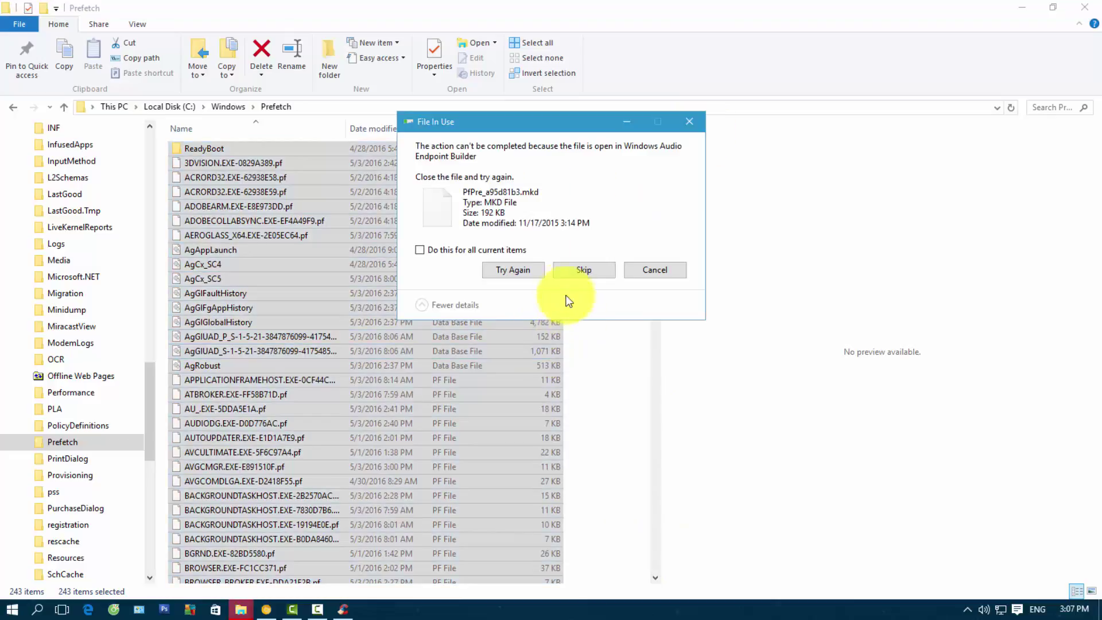
left_click(602, 274)
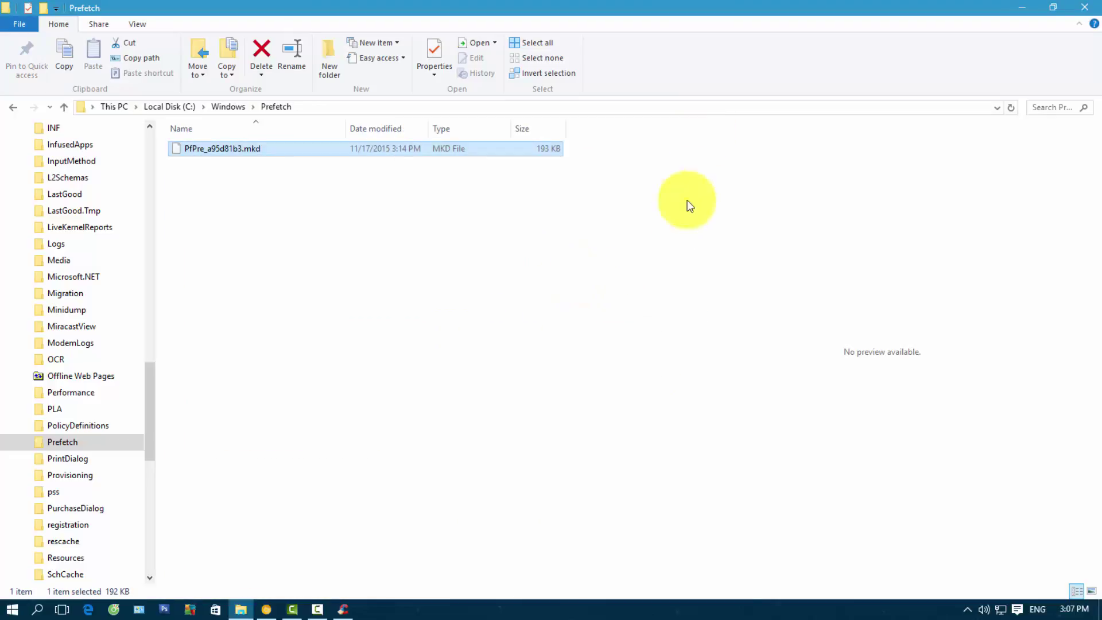
- Return to CCleaner and run the cleaner on the analyzed junk files
left_click(1021, 7)
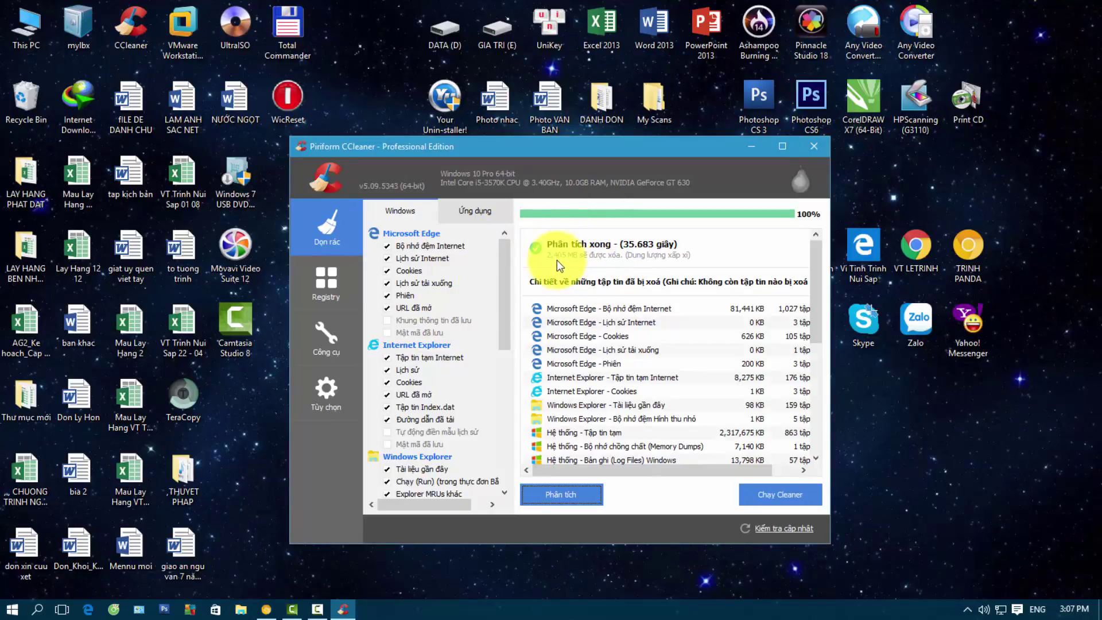
left_click(774, 493)
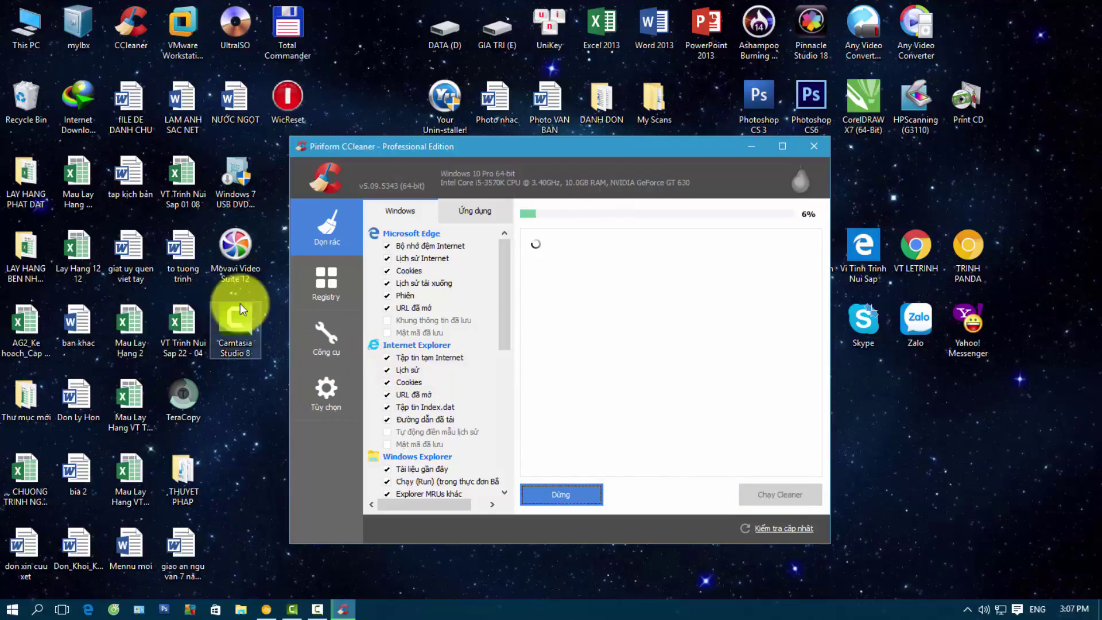
- Empty the Recycle Bin from the desktop and confirm permanently deleting its items while CCleaner is running
right_click(33, 112)
left_click(67, 136)
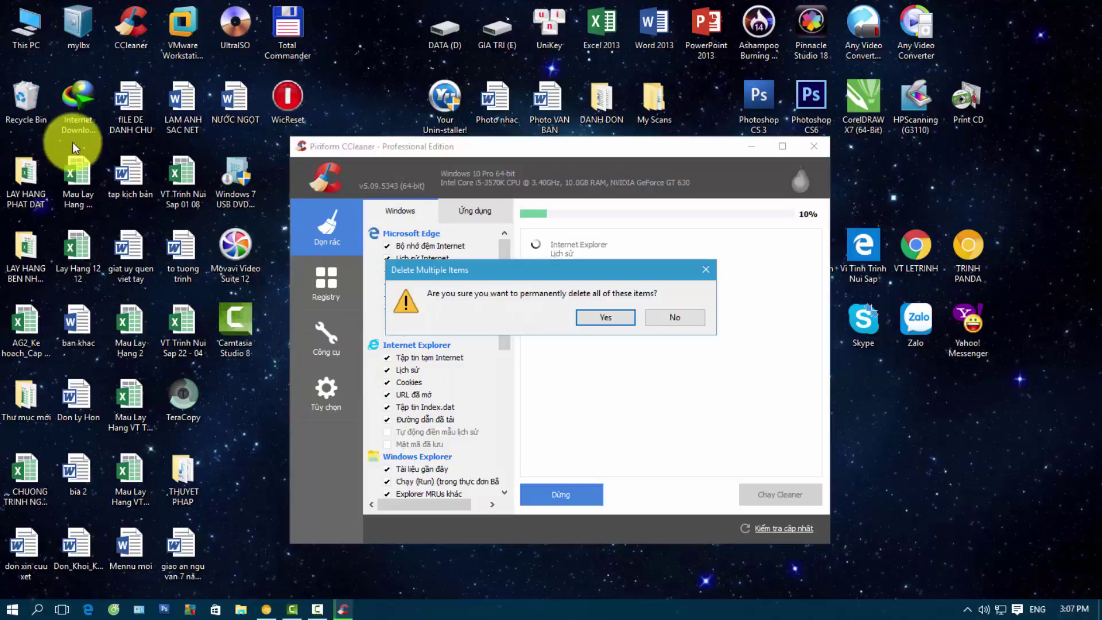
key("Return")
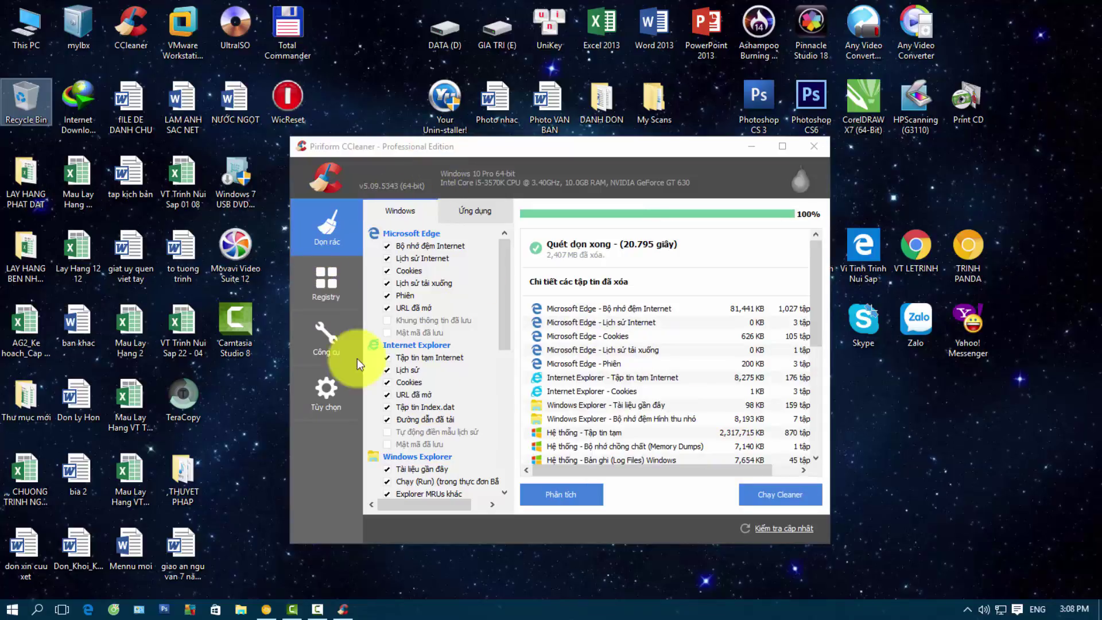
- Scan the registry for issues in CCleaner with all registry categories ticked
left_click(315, 281)
left_click(561, 494)
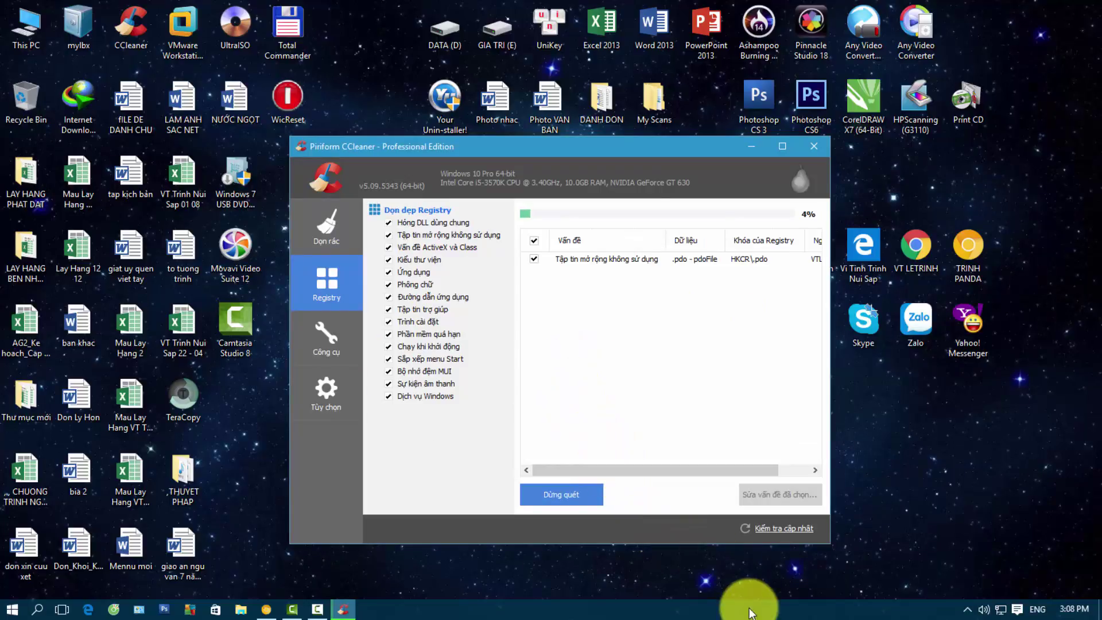
- Examine the CPU, memory, disk and Ethernet performance graphs in Task Manager and close it
right_click(750, 604)
left_click(811, 540)
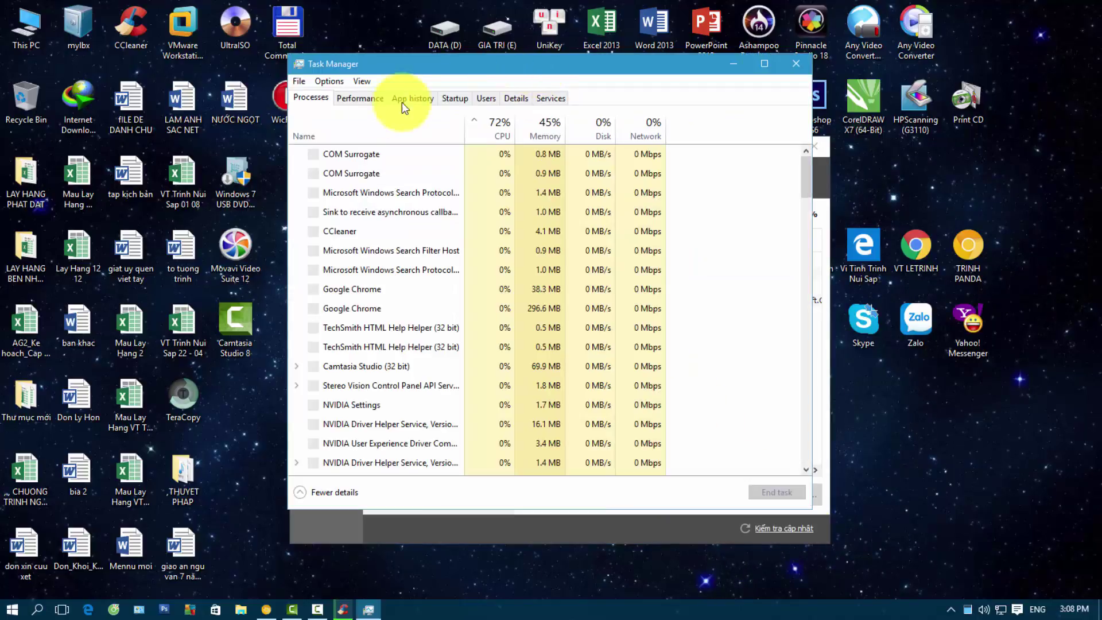
left_click(361, 98)
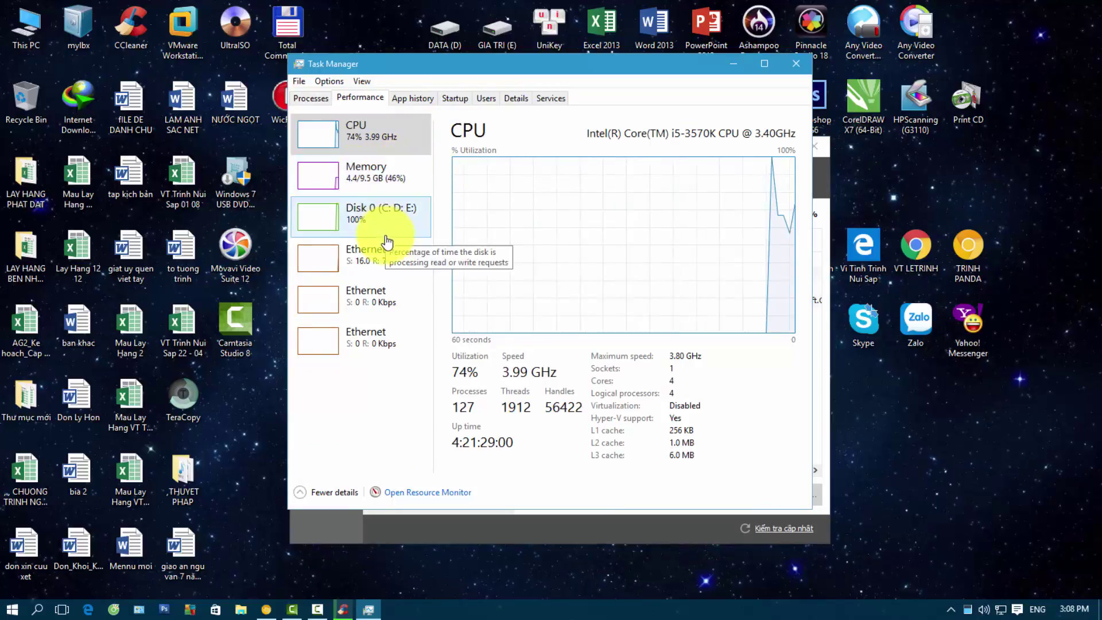
left_click(381, 183)
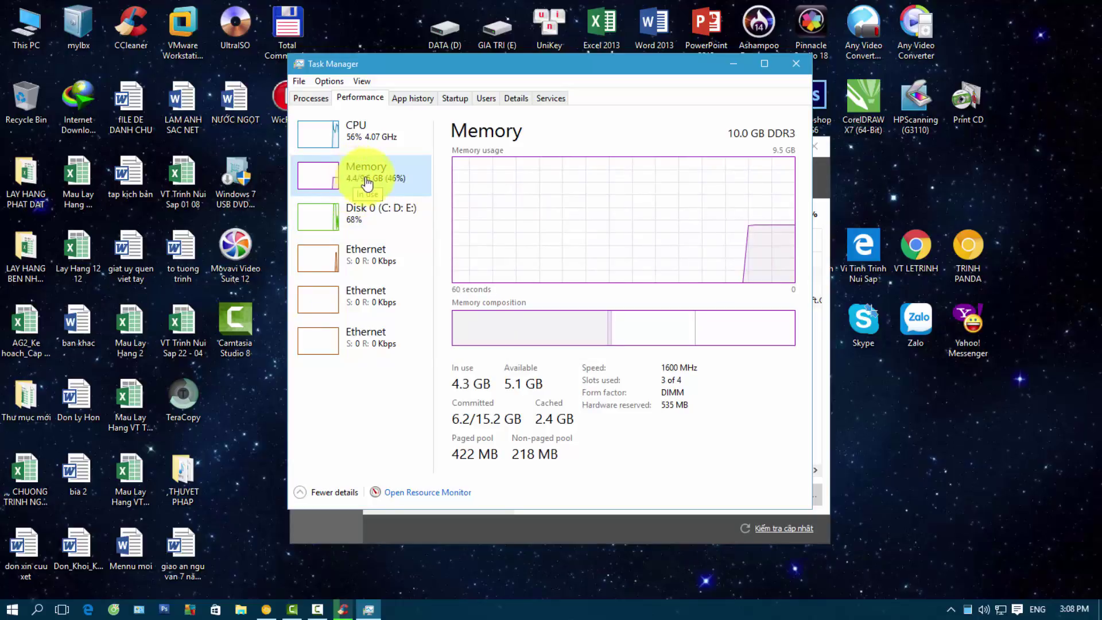
left_click(378, 139)
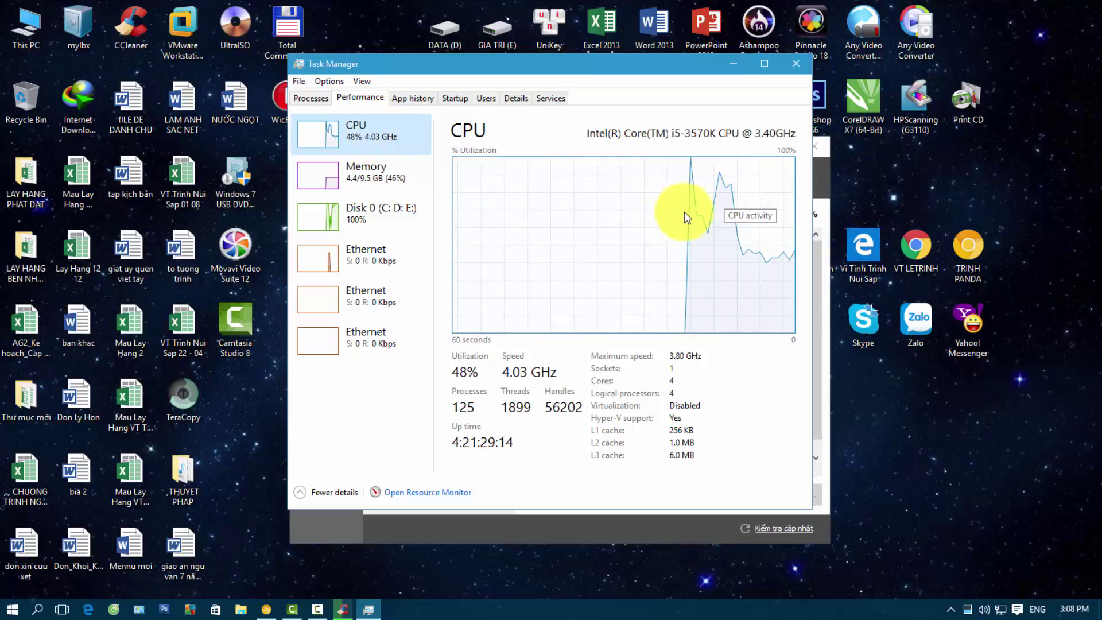
left_click(368, 253)
left_click(333, 216)
left_click(368, 183)
left_click(356, 131)
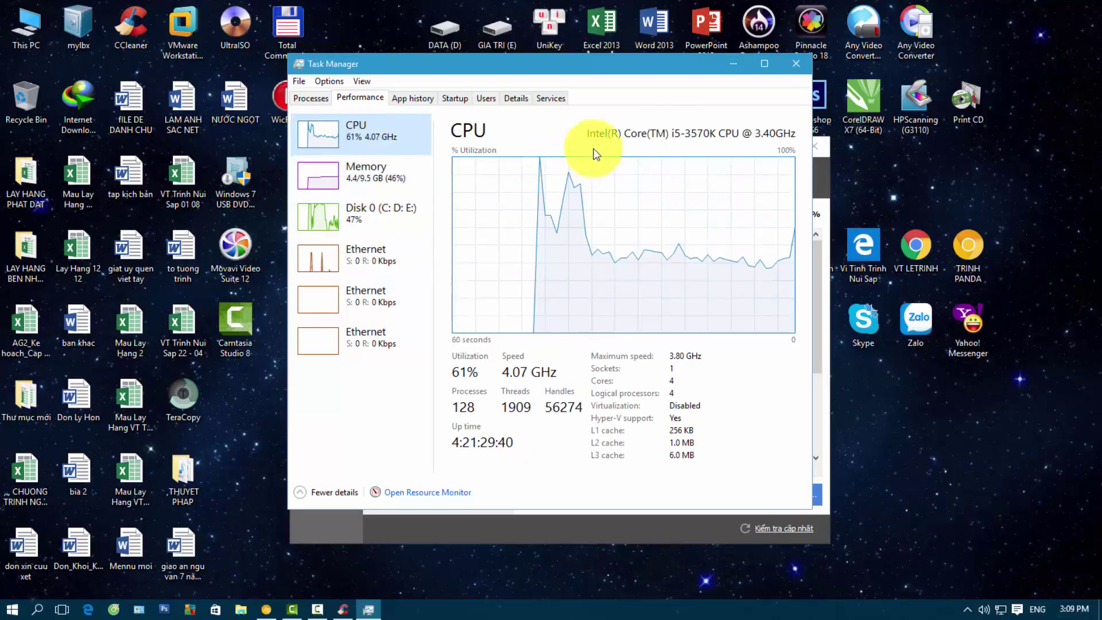
left_click(795, 64)
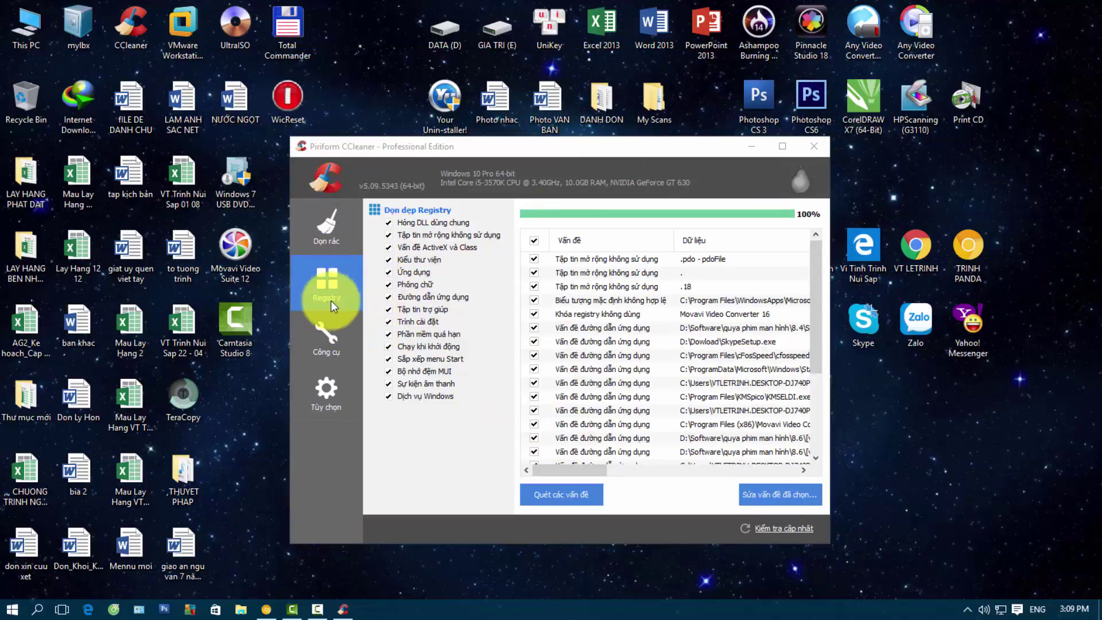
- Fix all selected registry issues without backing up the registry changes, and close CCleaner
left_click(774, 499)
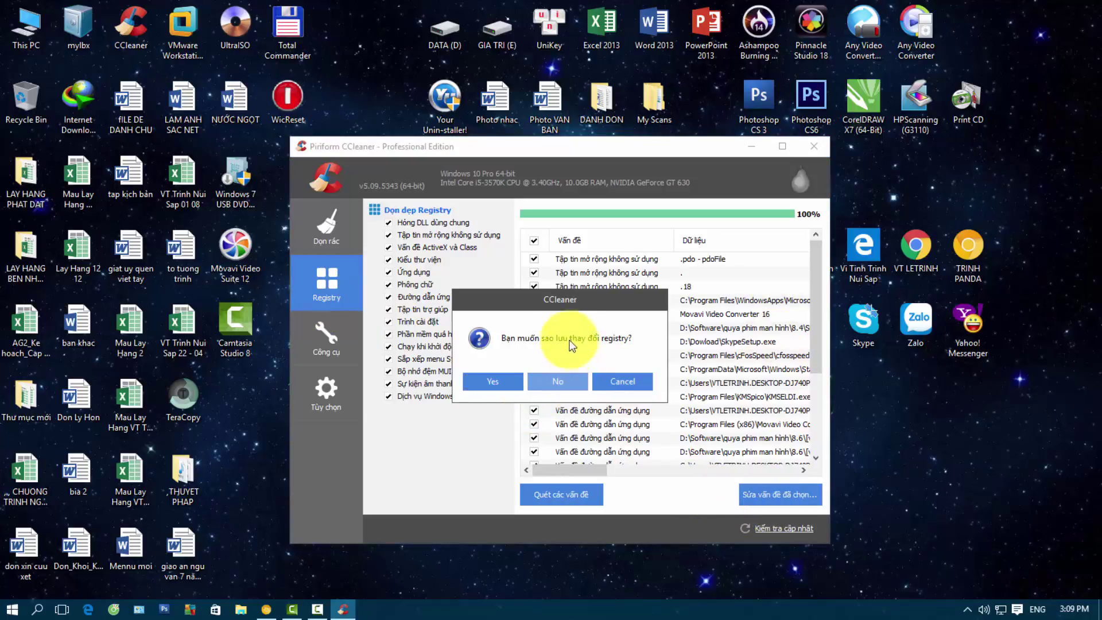
left_click(558, 380)
left_click(578, 412)
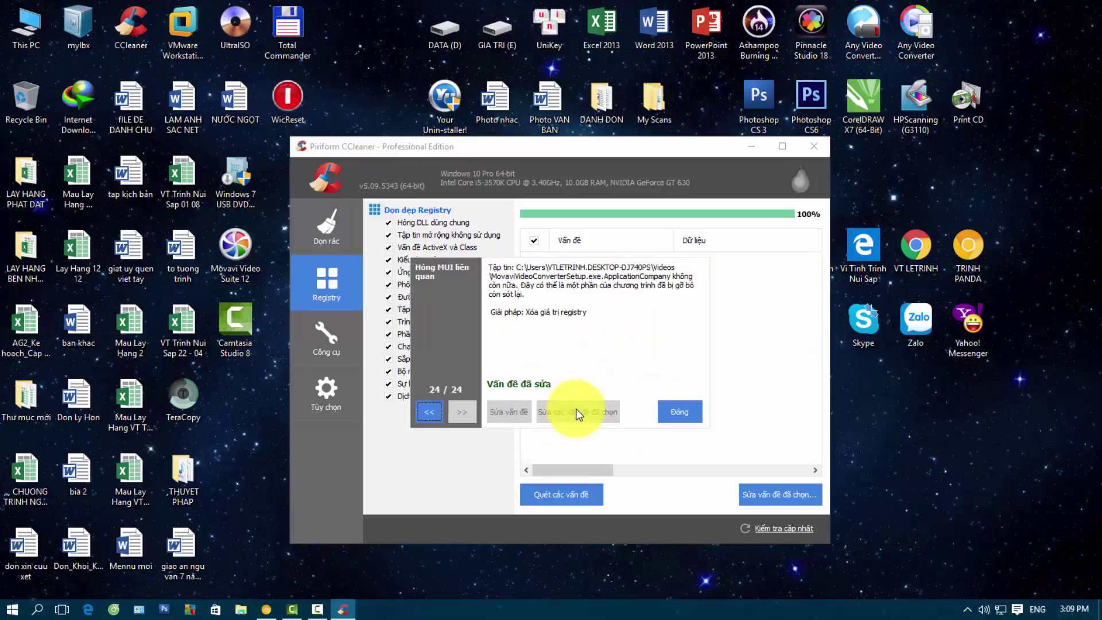
left_click(684, 411)
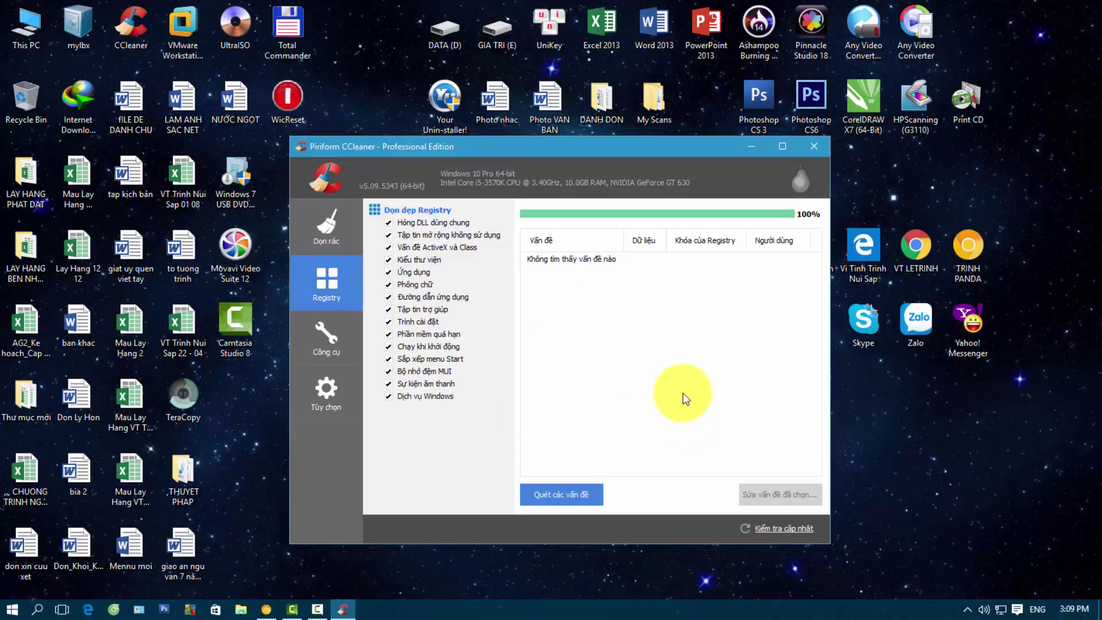
left_click(812, 147)
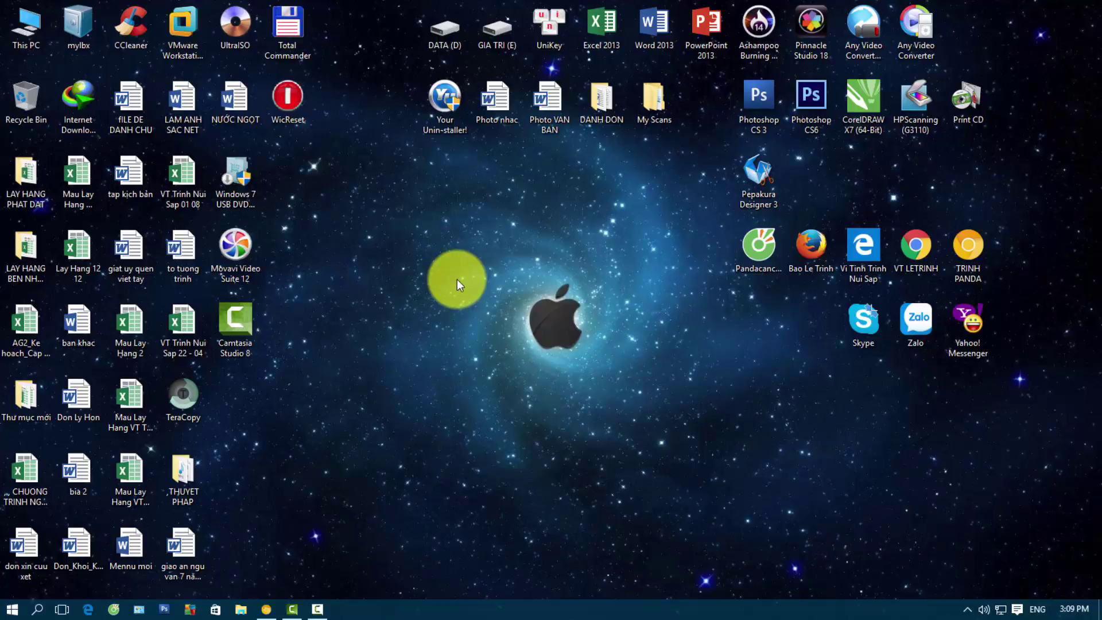
- Open the user's Temp folder by running %temp%
key("super+r")
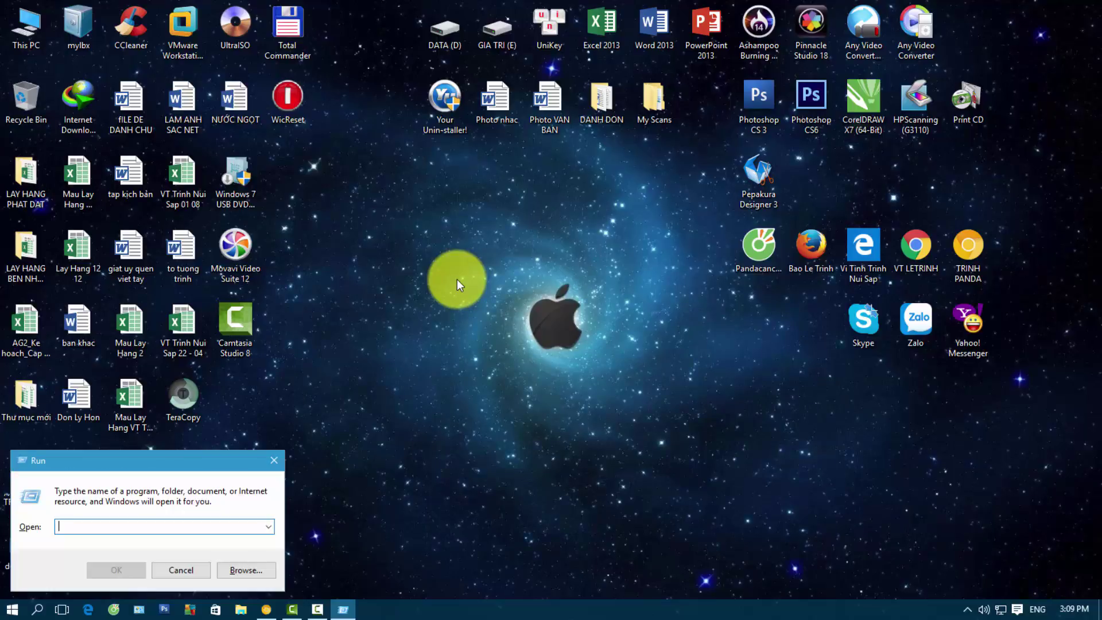
type("%temp%")
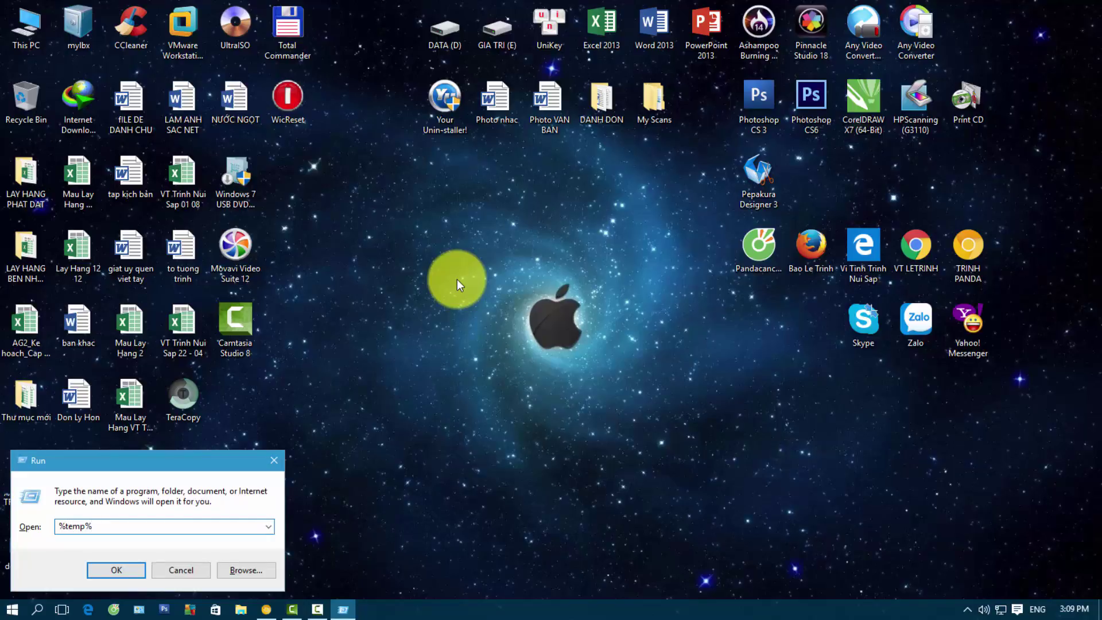
key("Return")
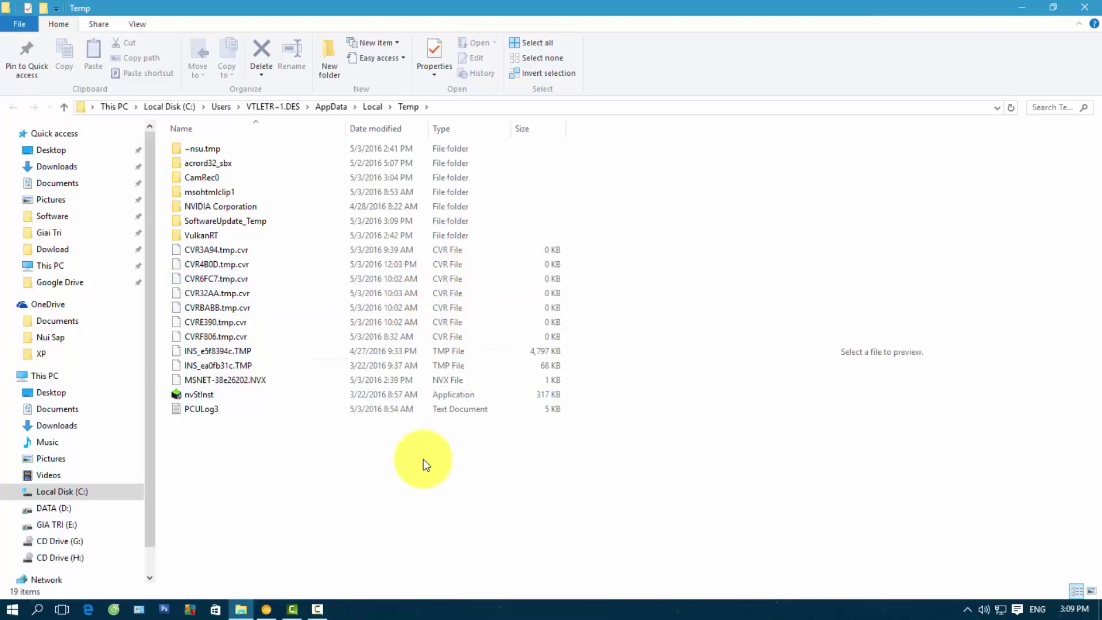
- Delete all items in the Temp folder, skipping those in use, and close the folder window
left_click_drag(412, 455, 166, 131)
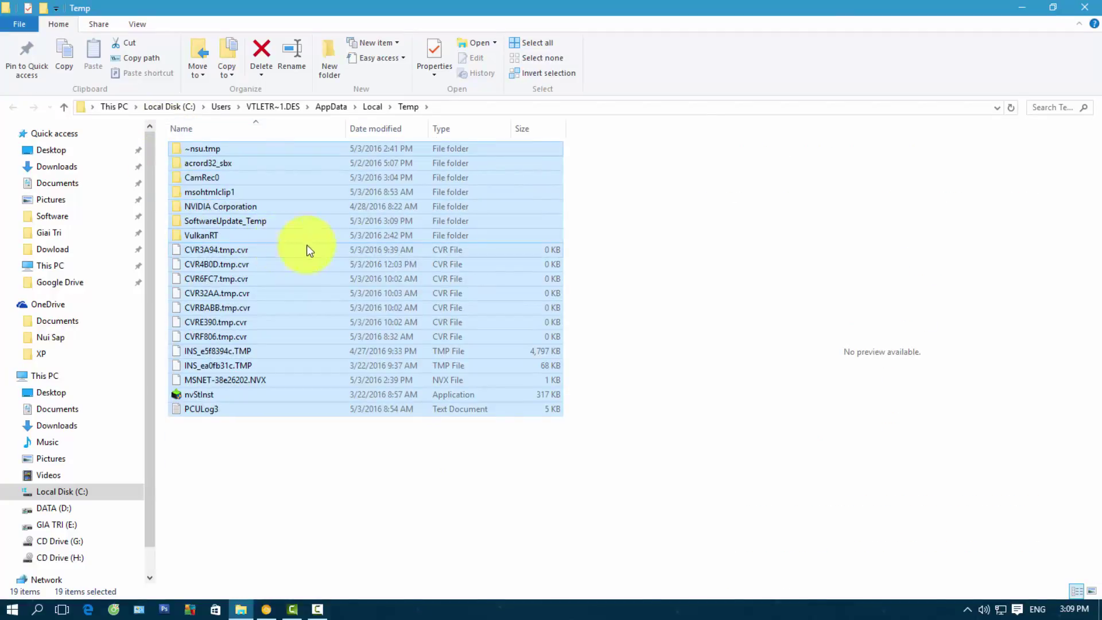
key("Delete")
left_click(509, 249)
left_click(583, 270)
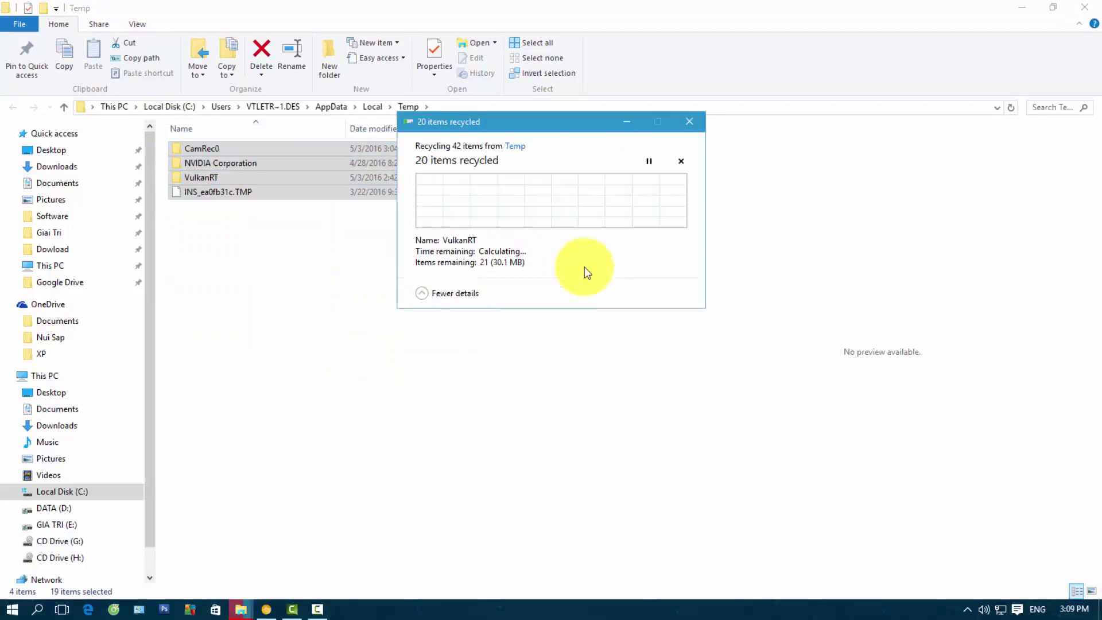
left_click(601, 246)
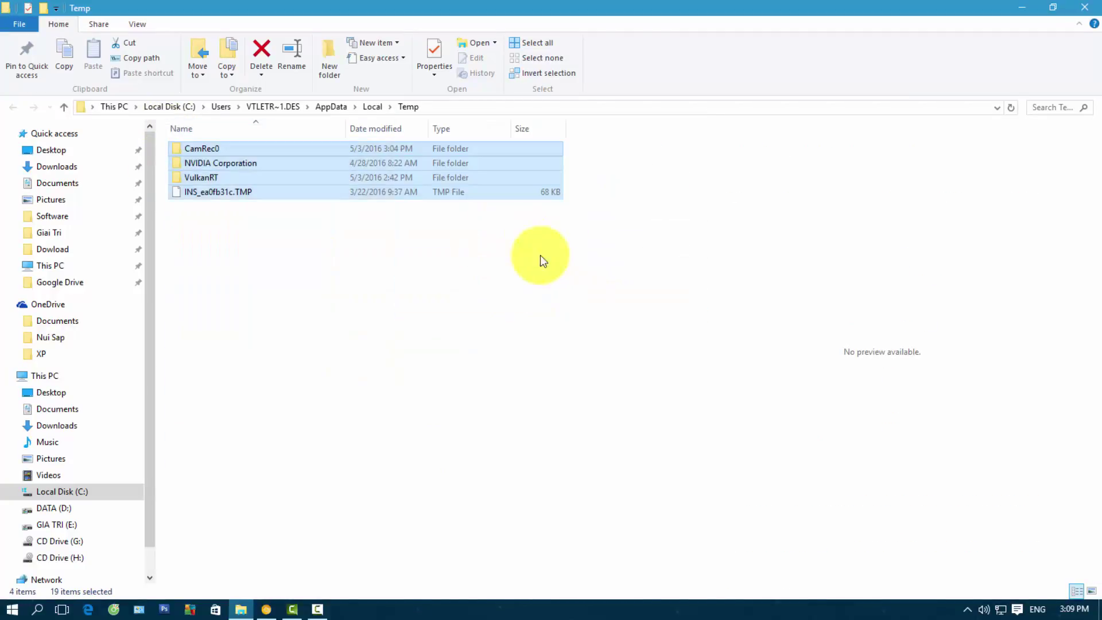
left_click(294, 274)
left_click(1085, 6)
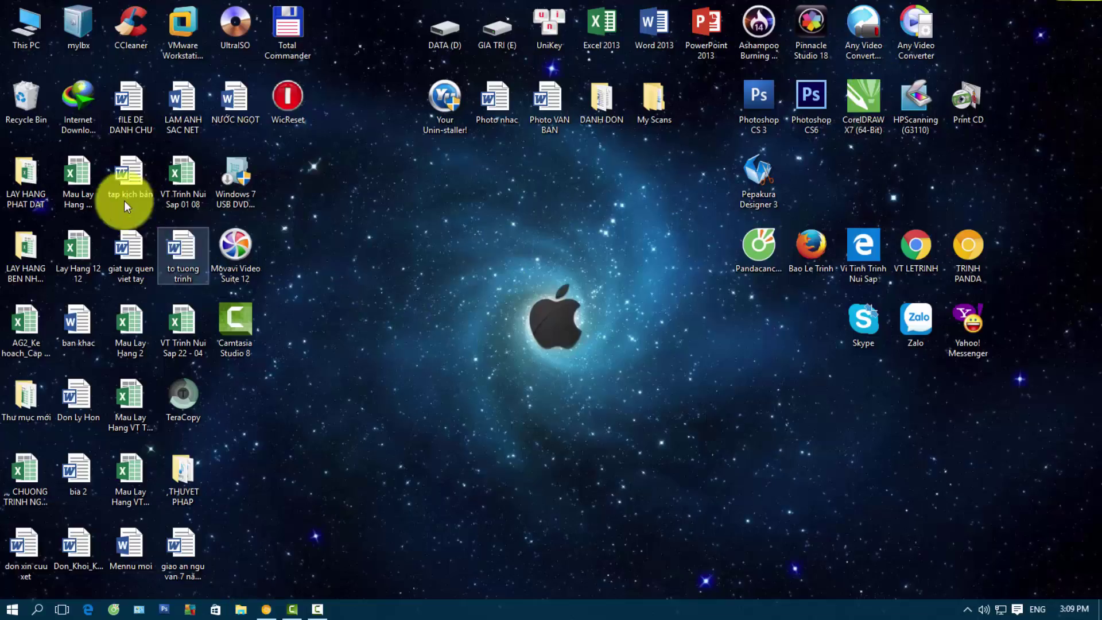
- Empty the Recycle Bin again to permanently remove the deleted temporary files
right_click(20, 93)
left_click(80, 119)
key("Return")
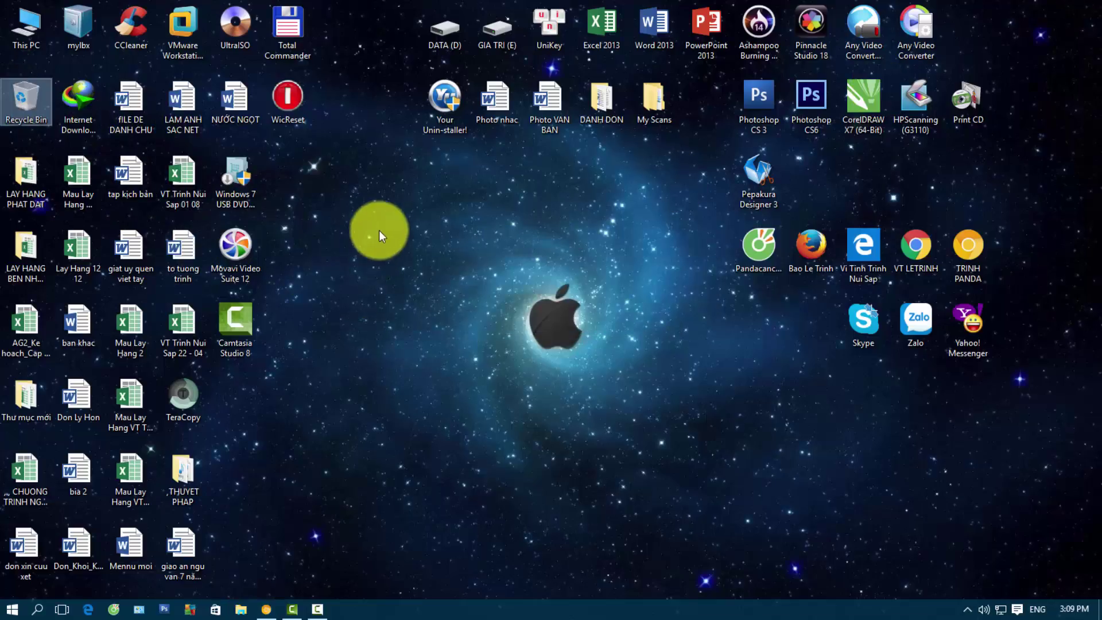
- Refresh the desktop twice
right_click(379, 227)
left_click(437, 264)
right_click(409, 217)
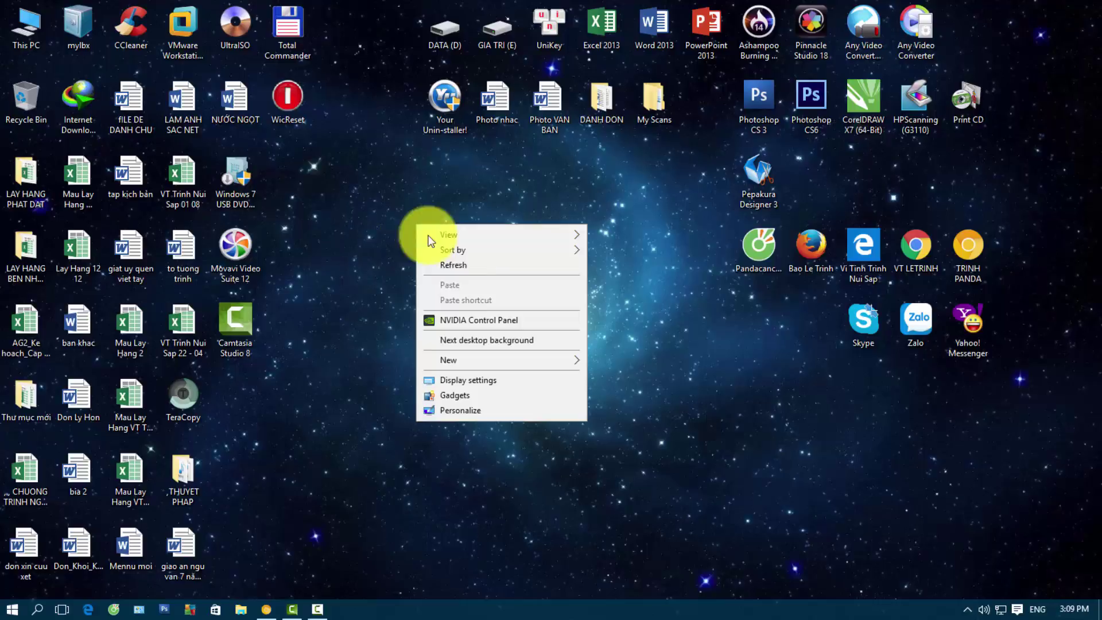
left_click(472, 267)
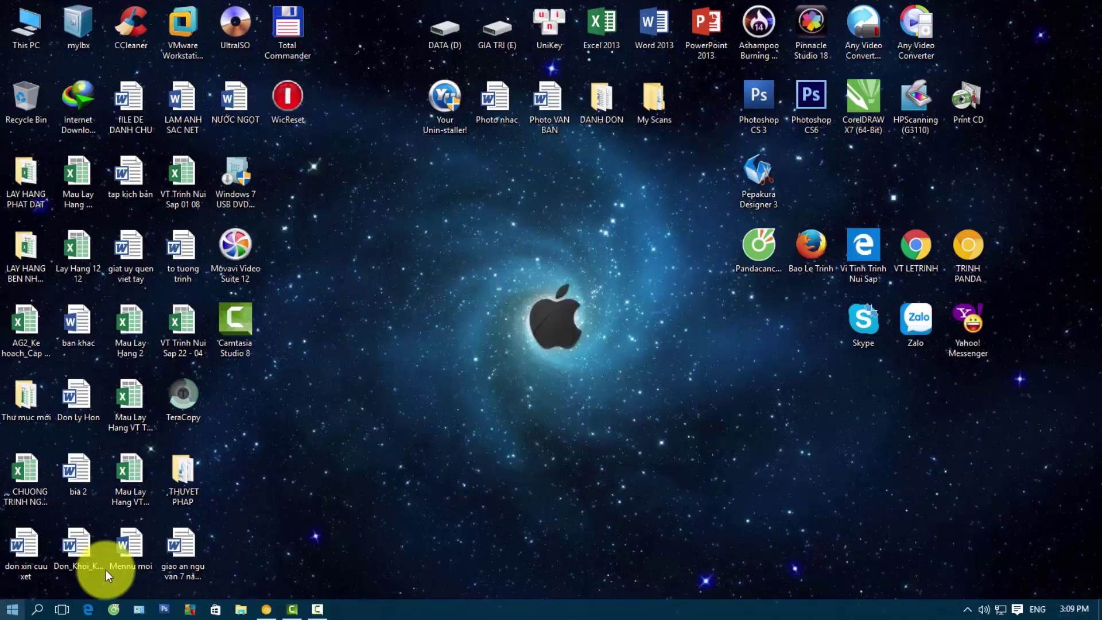
key("super")
left_click(583, 357)
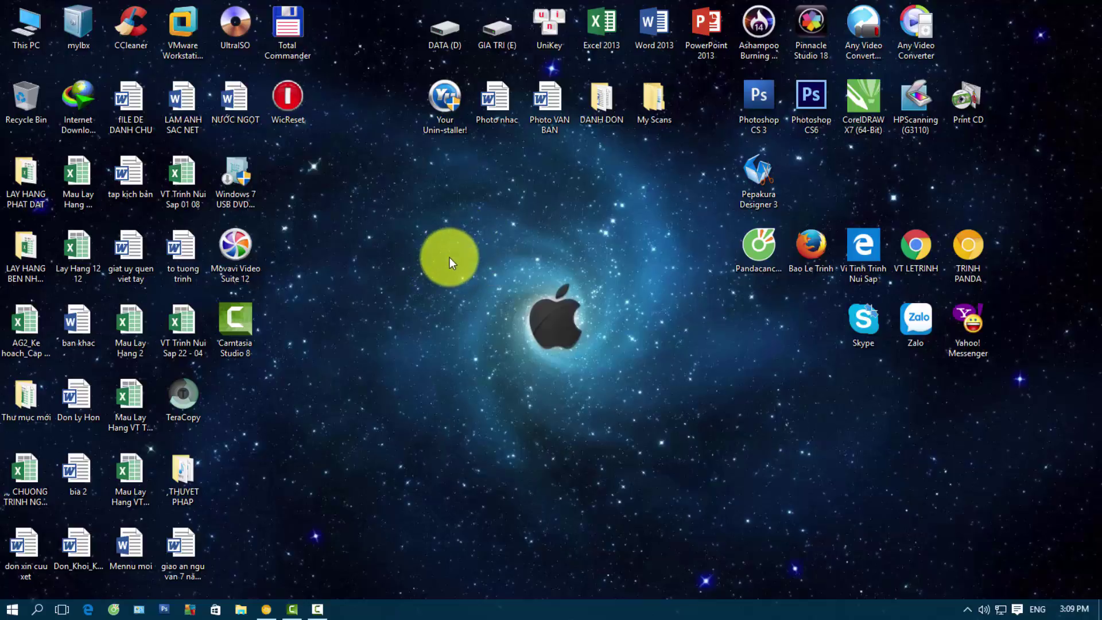
- Check the free space of the drives in This PC, look through the folders on GIA TRI (E:), and close the window
double_click(48, 32)
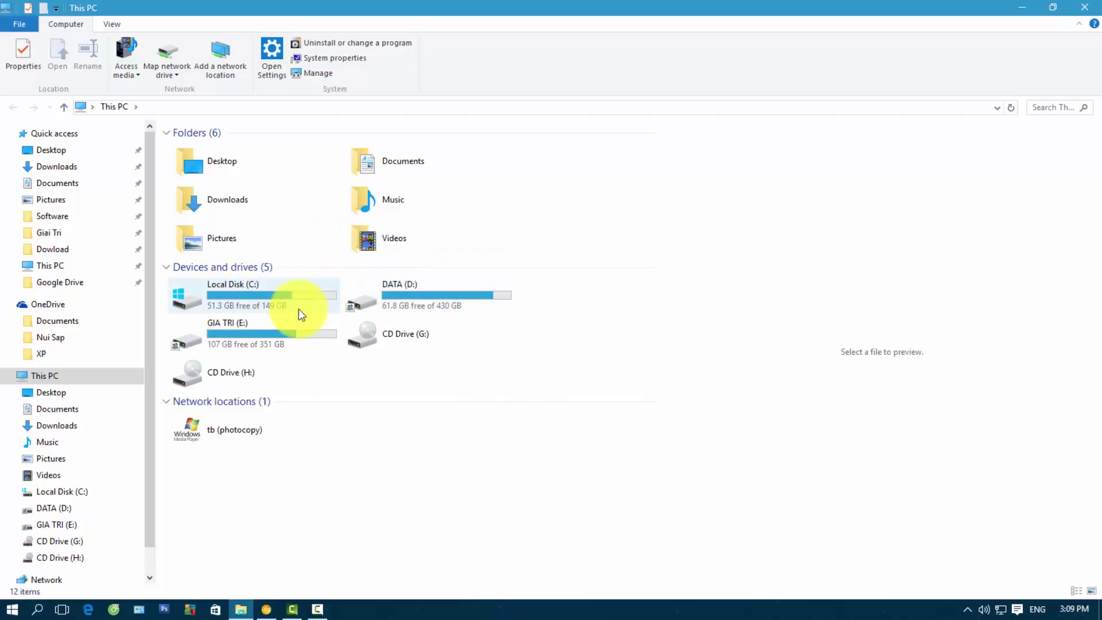
left_click(433, 287)
double_click(312, 339)
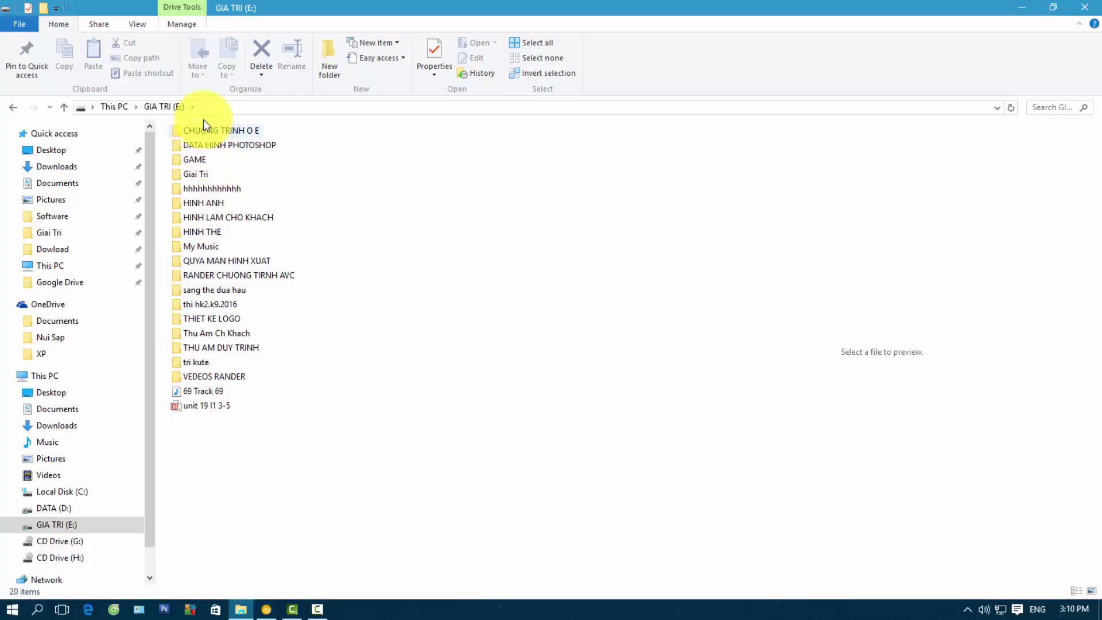
left_click_drag(285, 474, 147, 123)
left_click(362, 364)
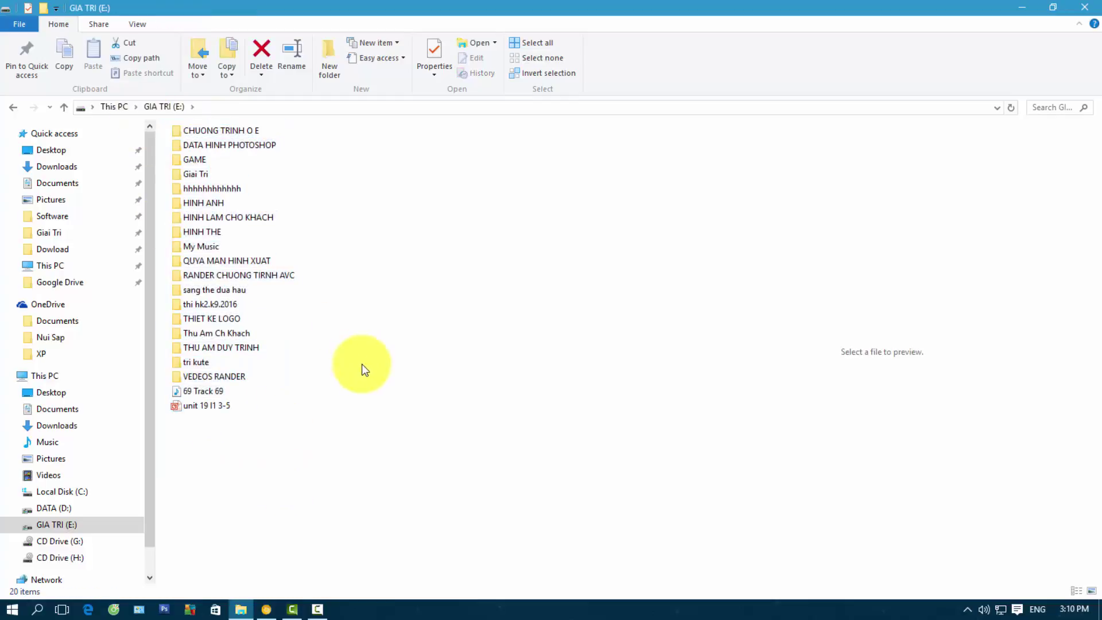
left_click(222, 189)
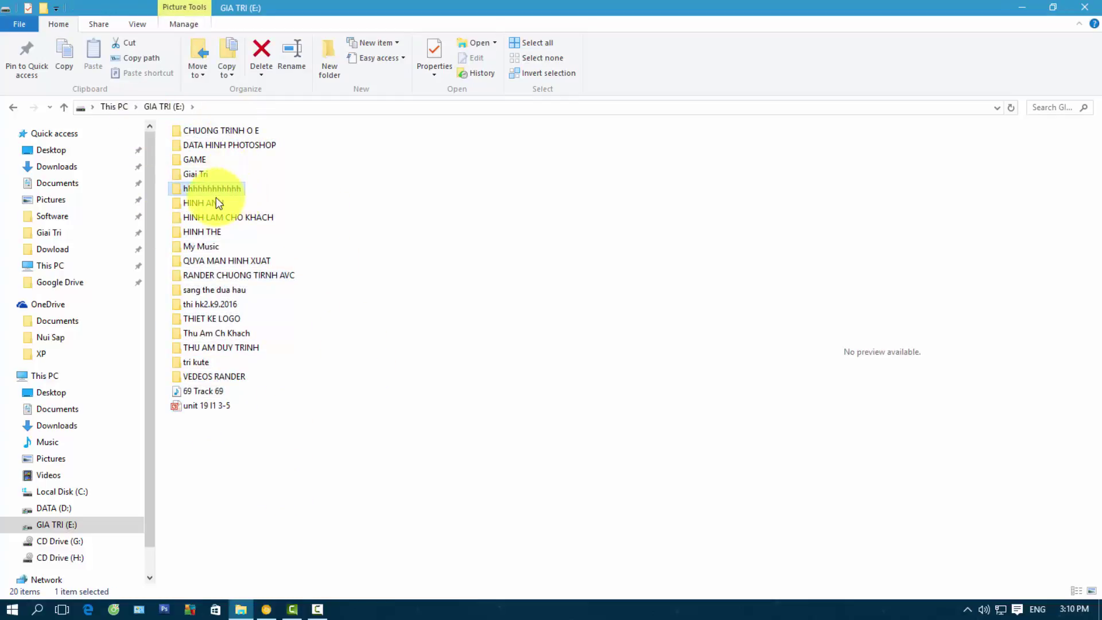
left_click(345, 277)
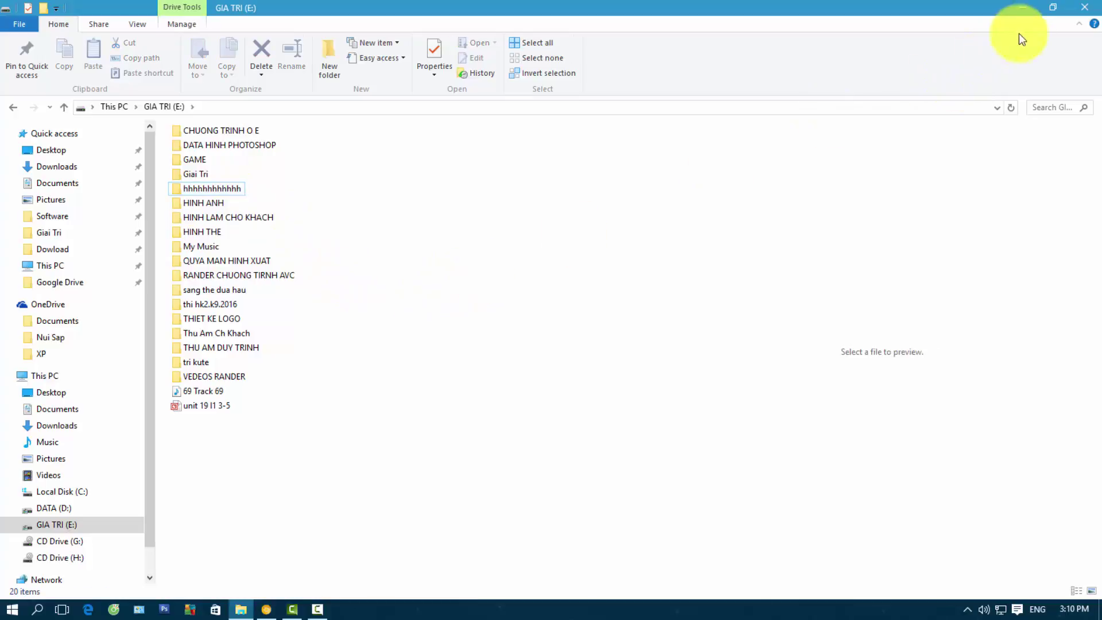
left_click(1080, 6)
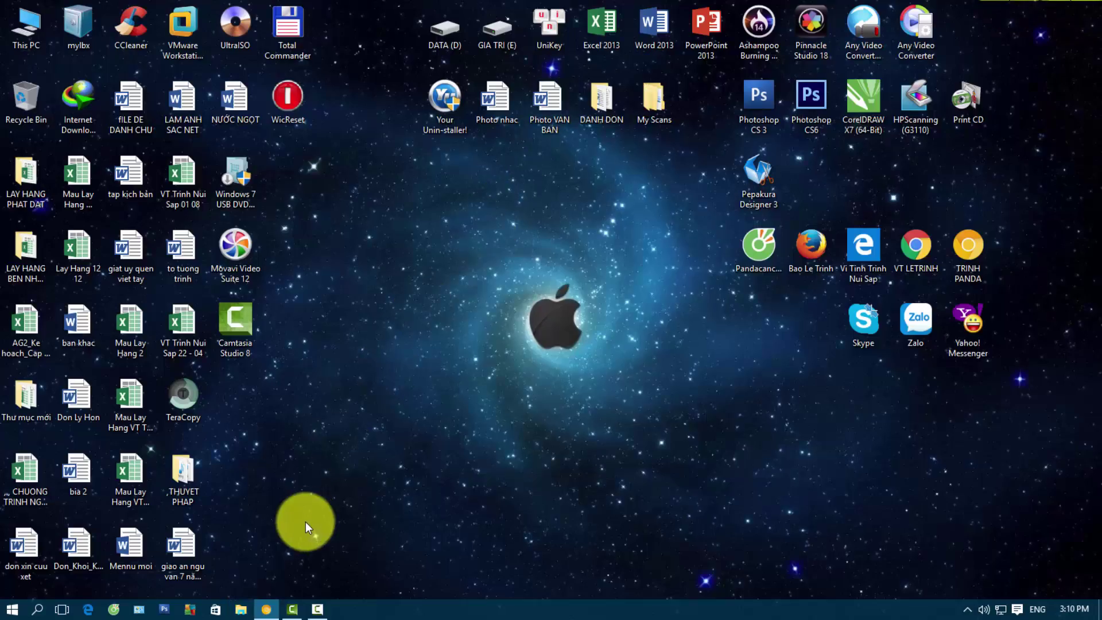